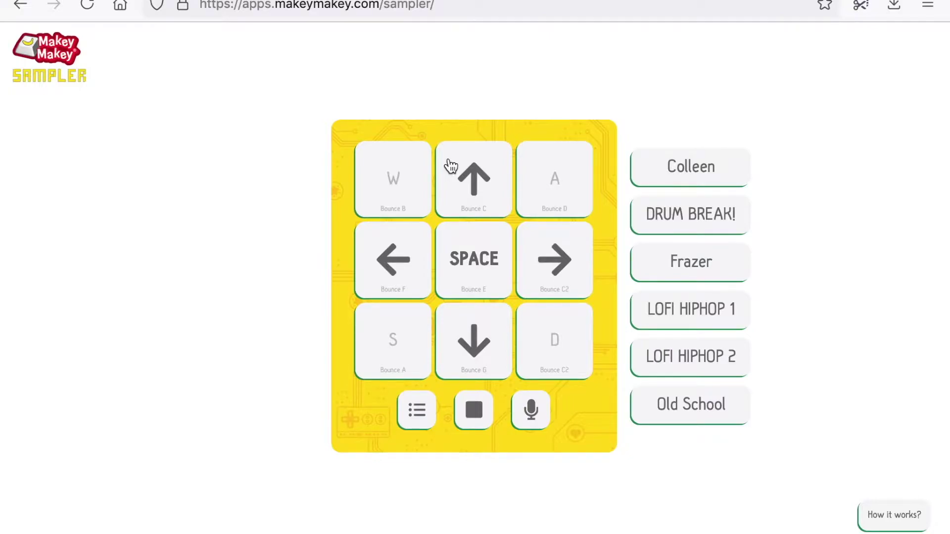
Play the Frazer kit's Bounce C, Bounce F and Bounce G samples from the arrow pads.
left_click(478, 179)
left_click(406, 255)
left_click(466, 340)
left_click(404, 283)
left_click(410, 269)
left_click(478, 199)
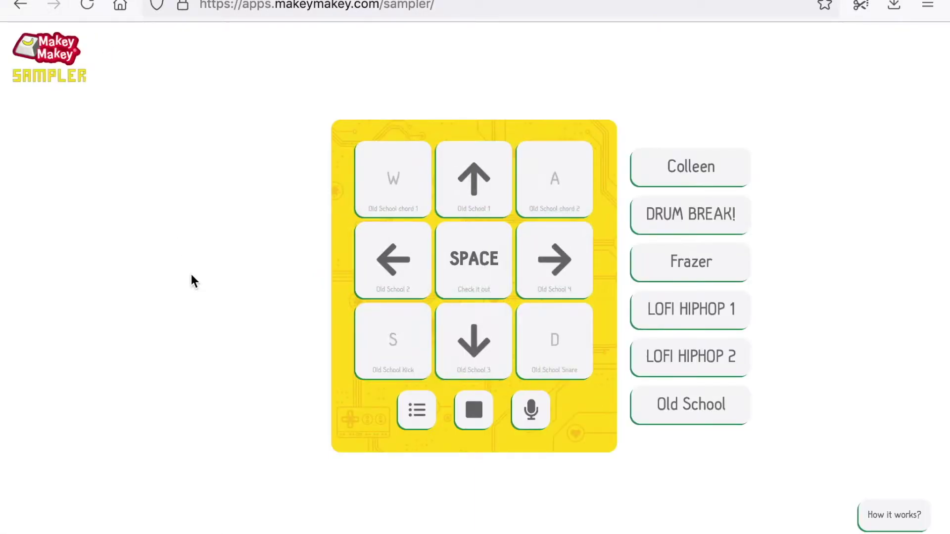
Play the Old School 1, 2 and 4 samples.
left_click(468, 198)
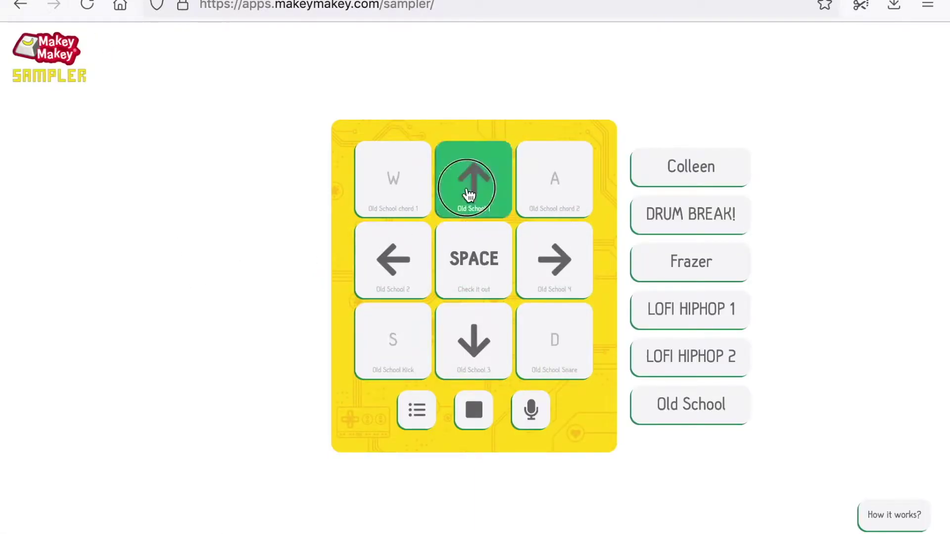
left_click(396, 260)
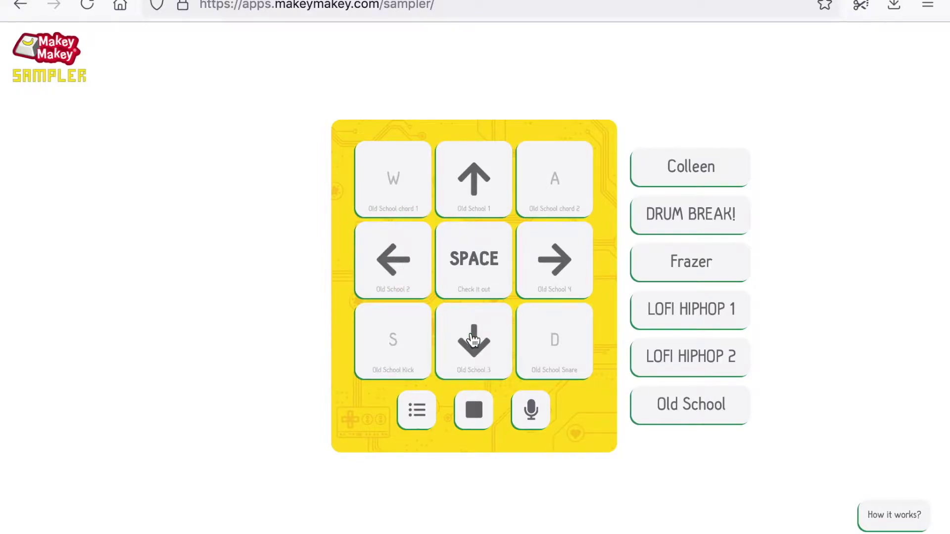
left_click(553, 266)
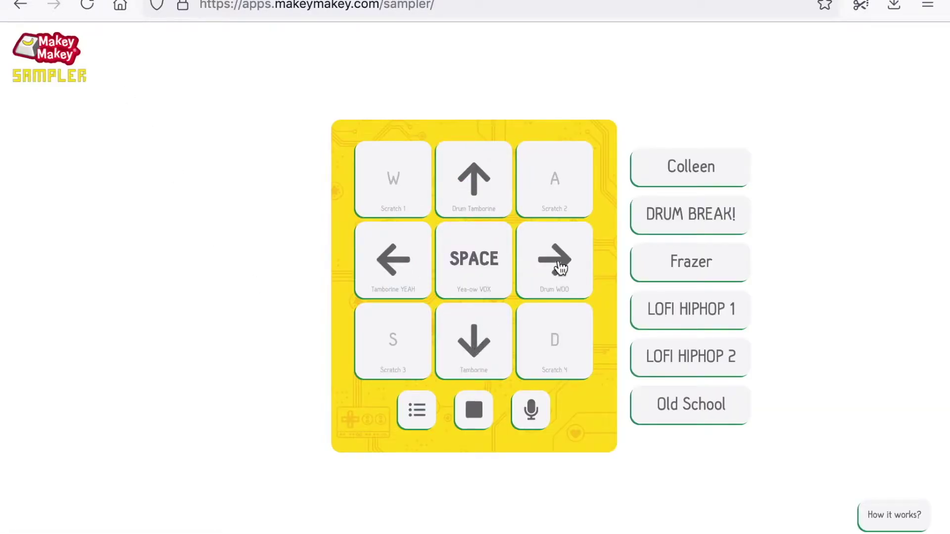
Load the Colleen kit and play its chord samples, then load DRUM BREAK! and play its tamborine and WOO sounds.
left_click(702, 167)
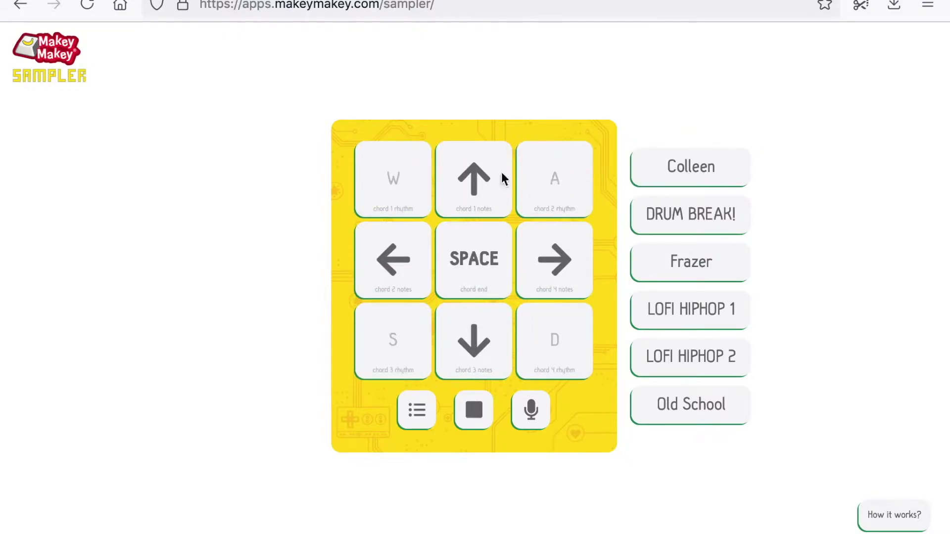
left_click(409, 259)
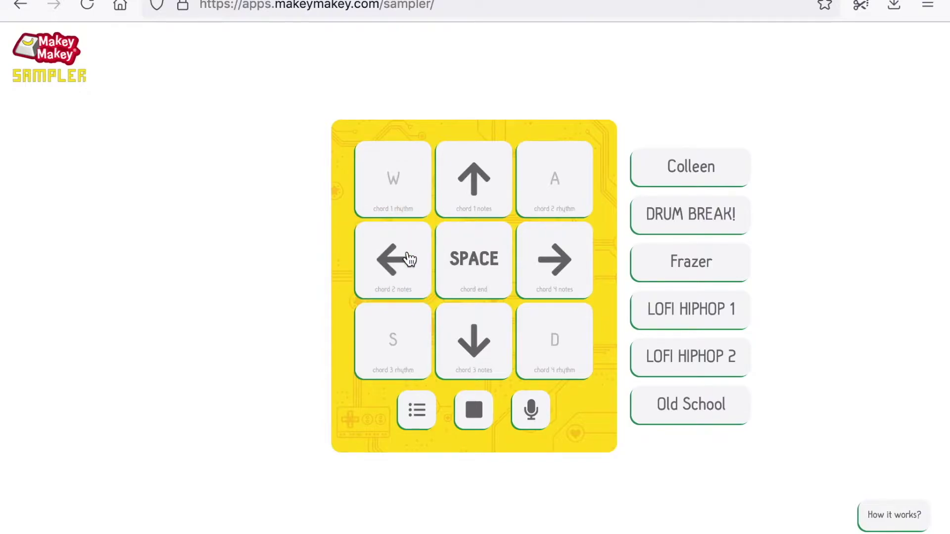
left_click(480, 352)
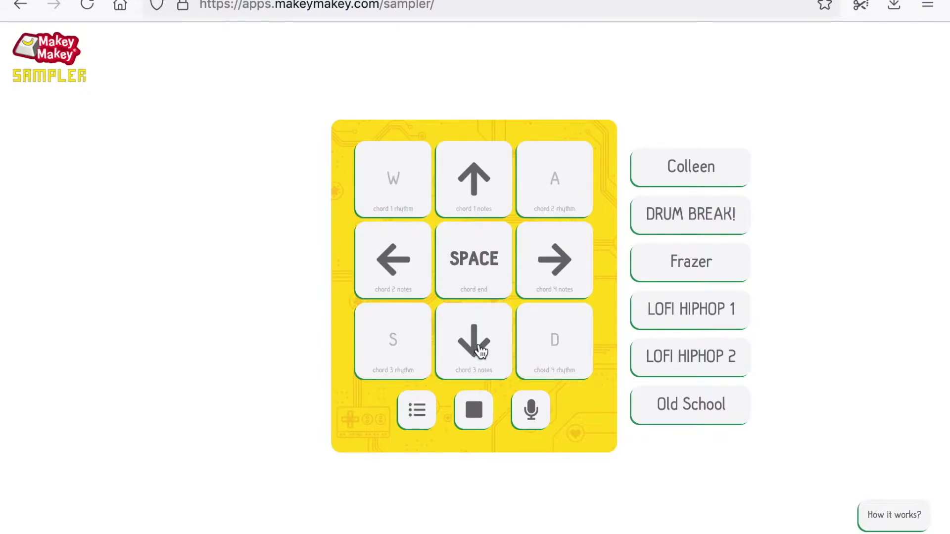
left_click(679, 227)
left_click(477, 174)
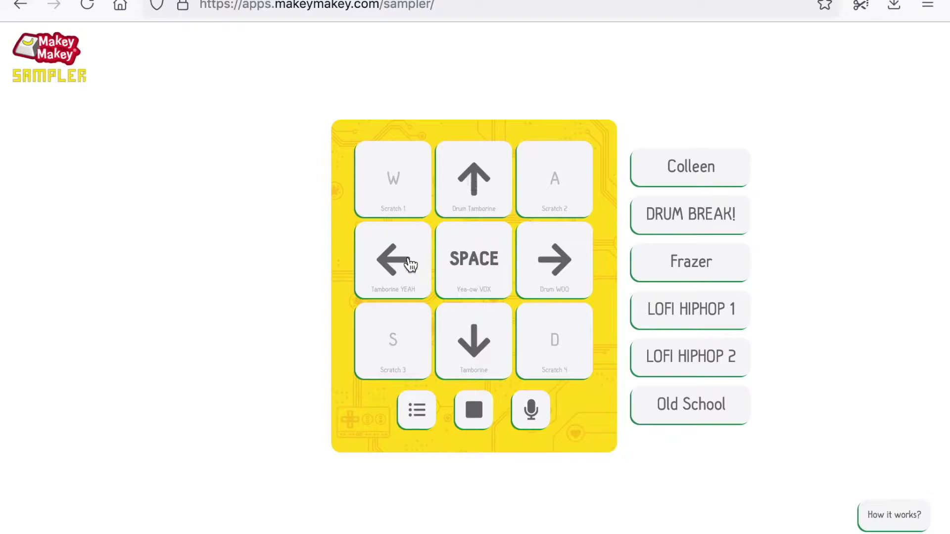
left_click(407, 263)
left_click(476, 341)
left_click(546, 272)
left_click(392, 269)
left_click(475, 334)
Load Frazer and play Bounce C and G, then load LOFI HIPHOP 1 and play its twinkle chords.
left_click(650, 283)
left_click(476, 178)
left_click(466, 334)
left_click(648, 309)
left_click(470, 188)
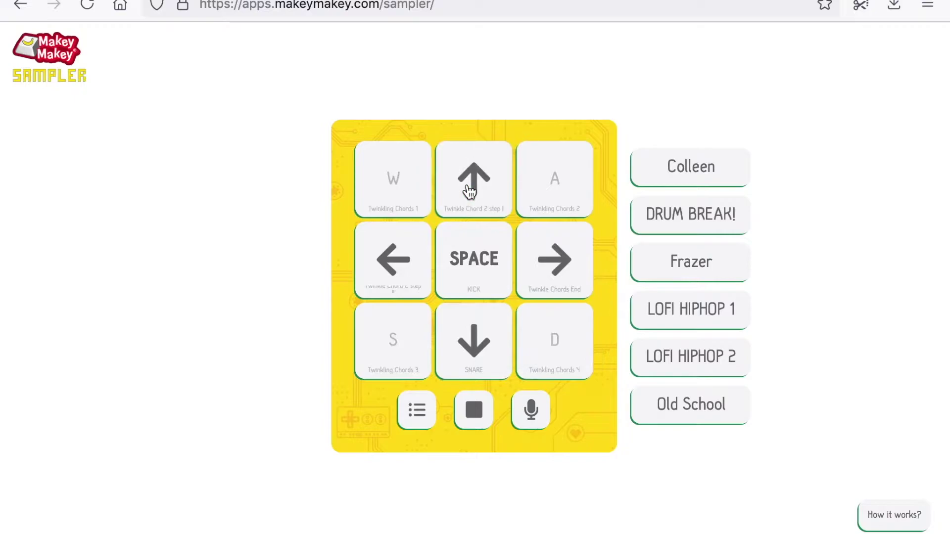
left_click(399, 268)
Load LOFI HIPHOP 2 and play its short samples, then load Old School and play Old School 1 and 3.
left_click(647, 353)
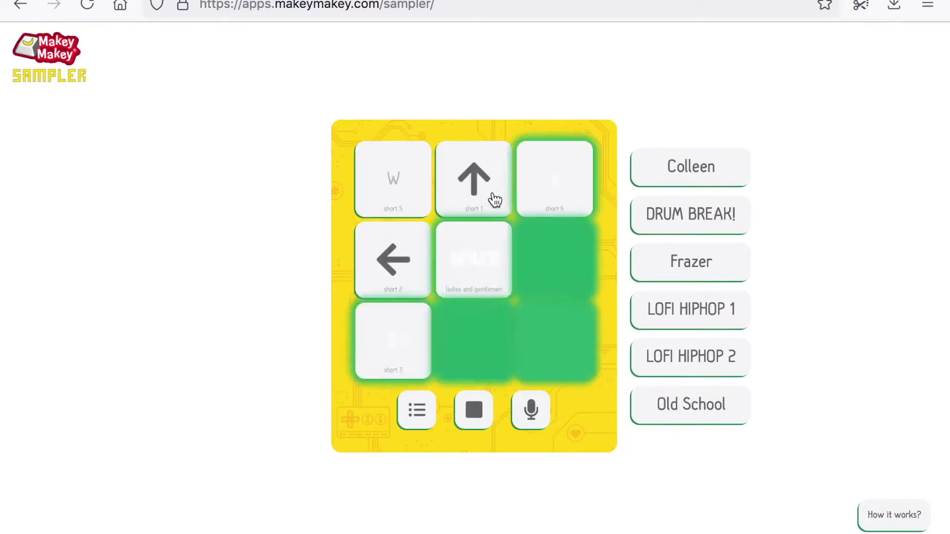
left_click(477, 187)
left_click(399, 269)
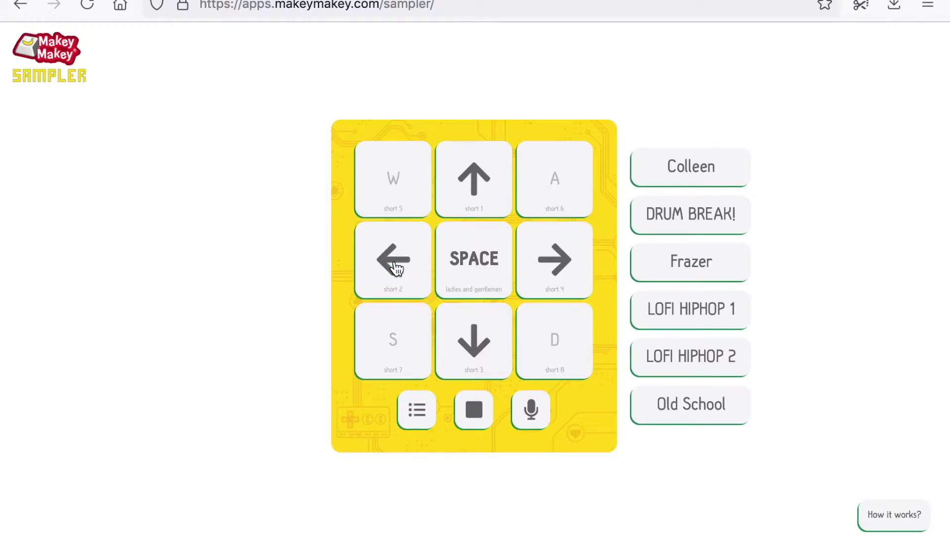
left_click(480, 341)
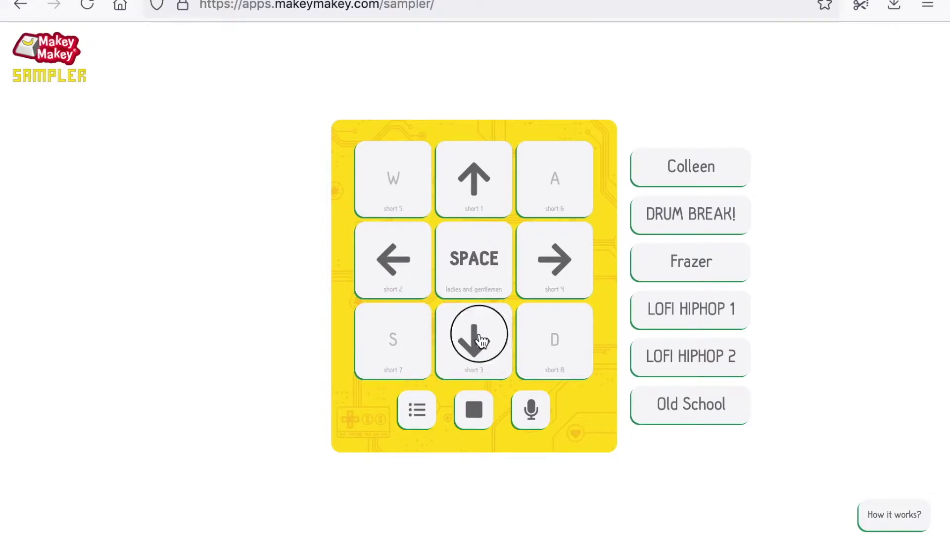
left_click(490, 275)
left_click(699, 406)
left_click(463, 177)
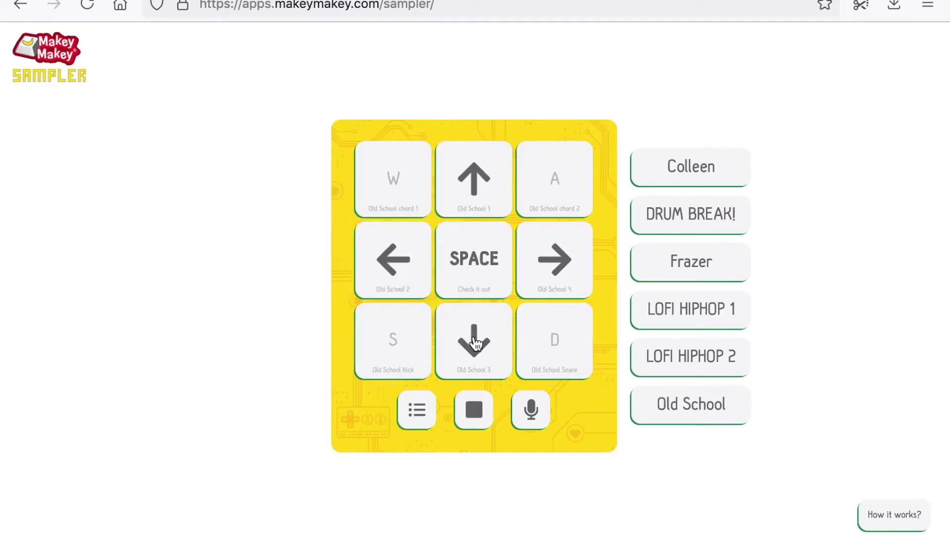
left_click(494, 349)
Play the Old School 1 to 4 samples in sequence across the arrow pads.
left_click(482, 181)
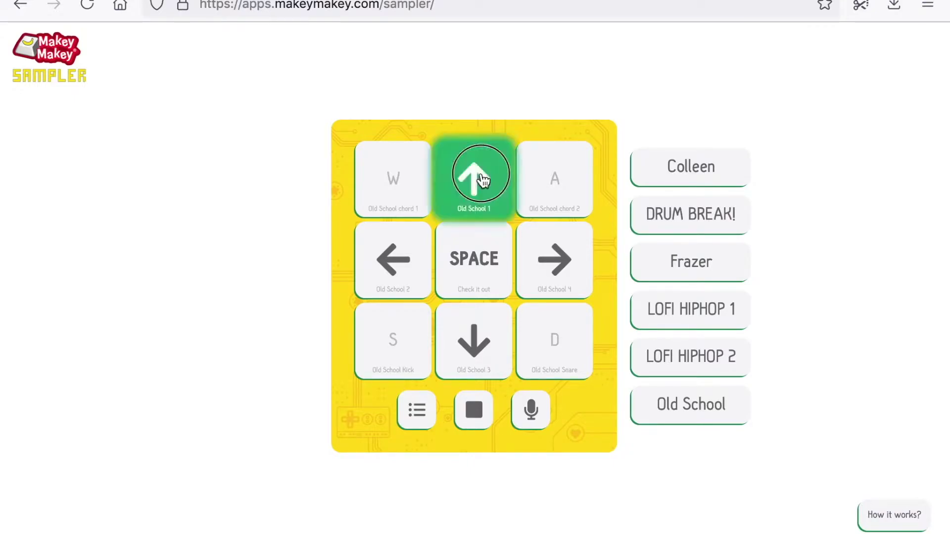
left_click(409, 269)
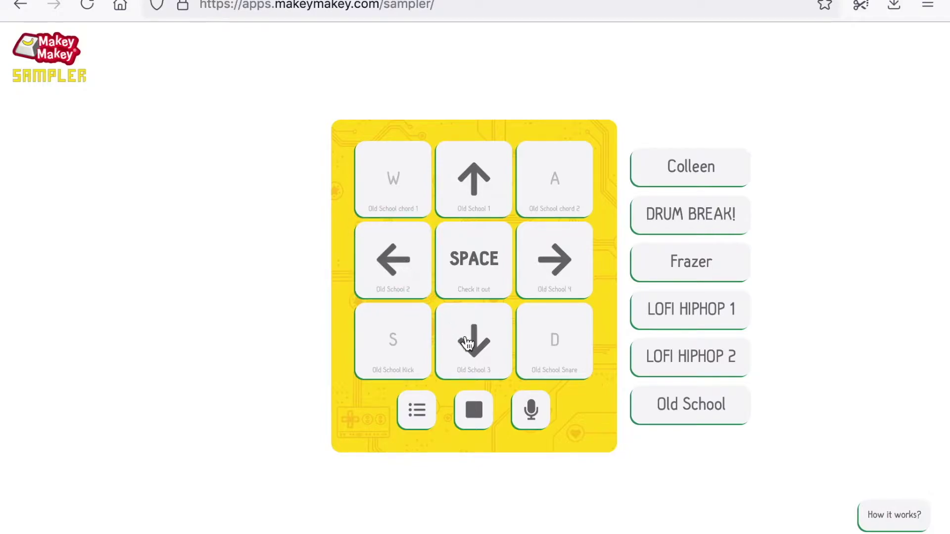
left_click(466, 342)
left_click(556, 256)
left_click(478, 191)
left_click(475, 354)
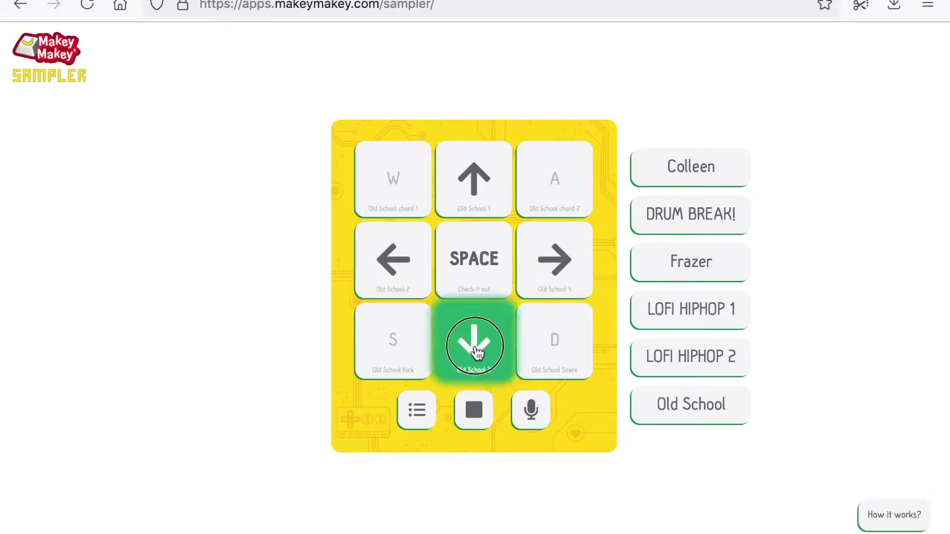
left_click(555, 266)
Load the DRUM BREAK! kit and jam on the Drum Tamborine, Tamborine and Drum WOO pads.
left_click(694, 213)
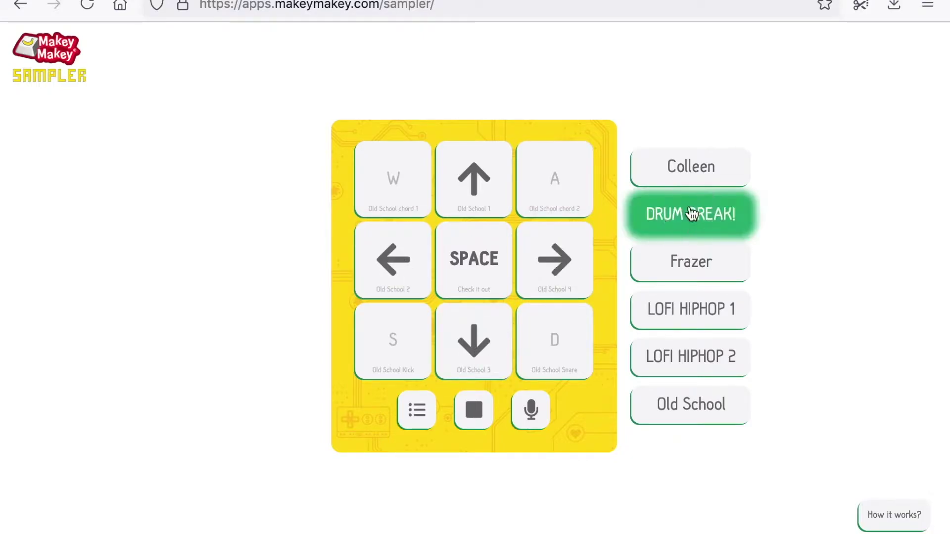
left_click(448, 195)
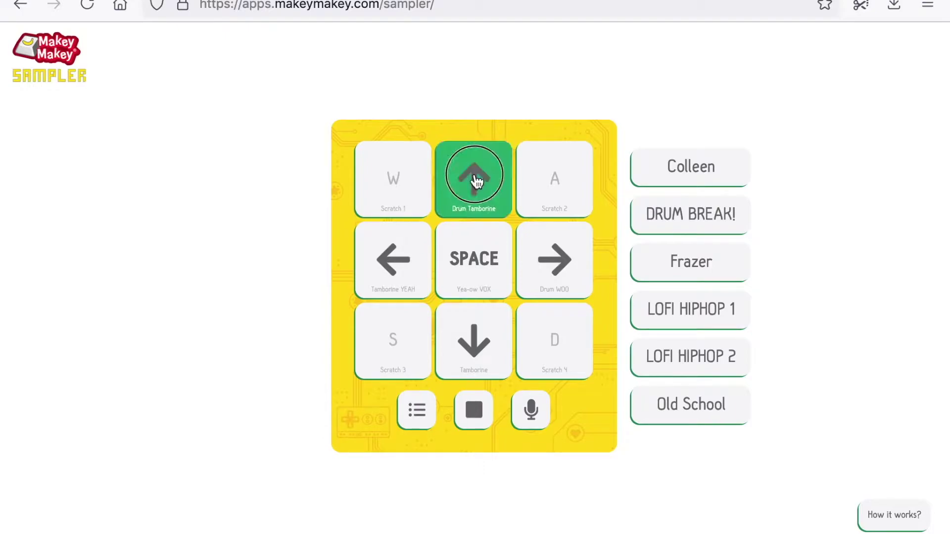
left_click(543, 276)
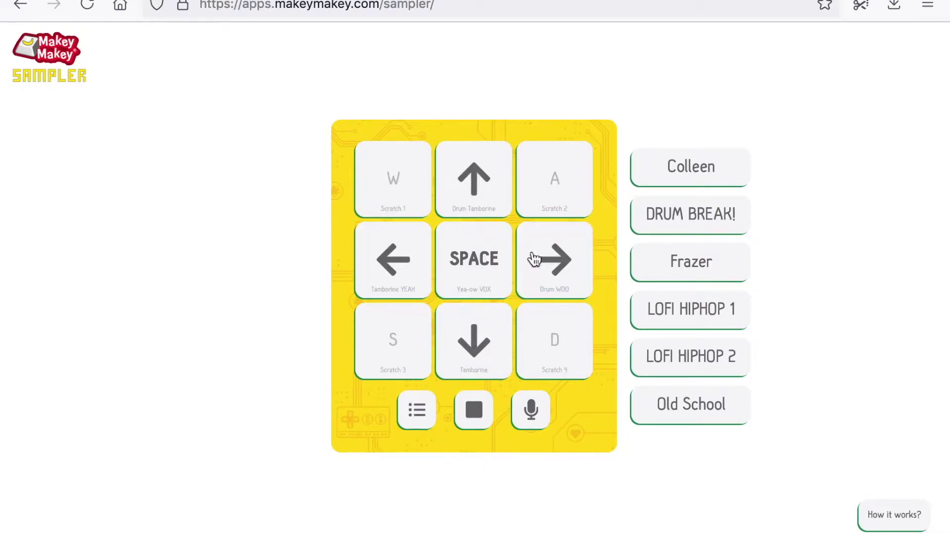
left_click(483, 206)
left_click(465, 331)
left_click(549, 263)
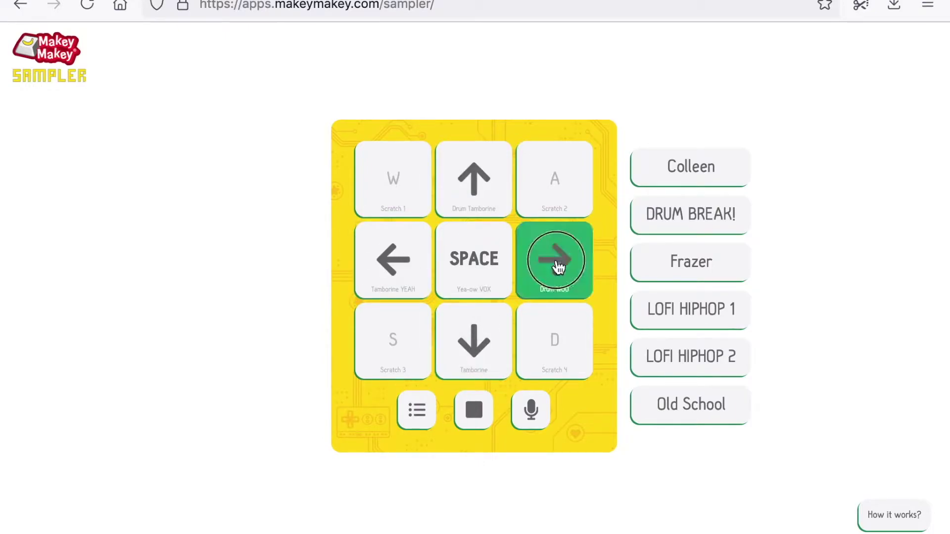
left_click(471, 328)
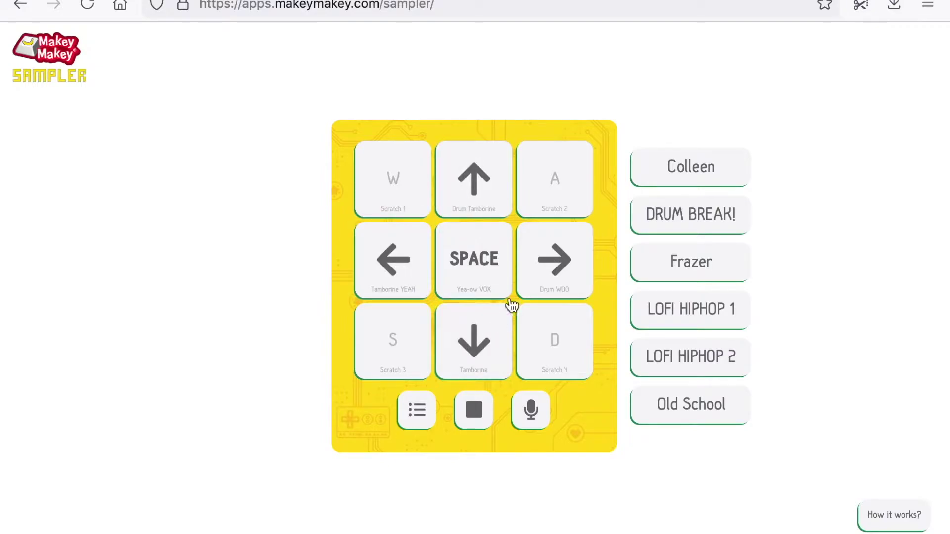
left_click(544, 264)
left_click(489, 343)
left_click(554, 280)
left_click(476, 335)
left_click(555, 274)
left_click(475, 188)
Add all six .wav files from the sample_pack folder to the sample library.
left_click(424, 413)
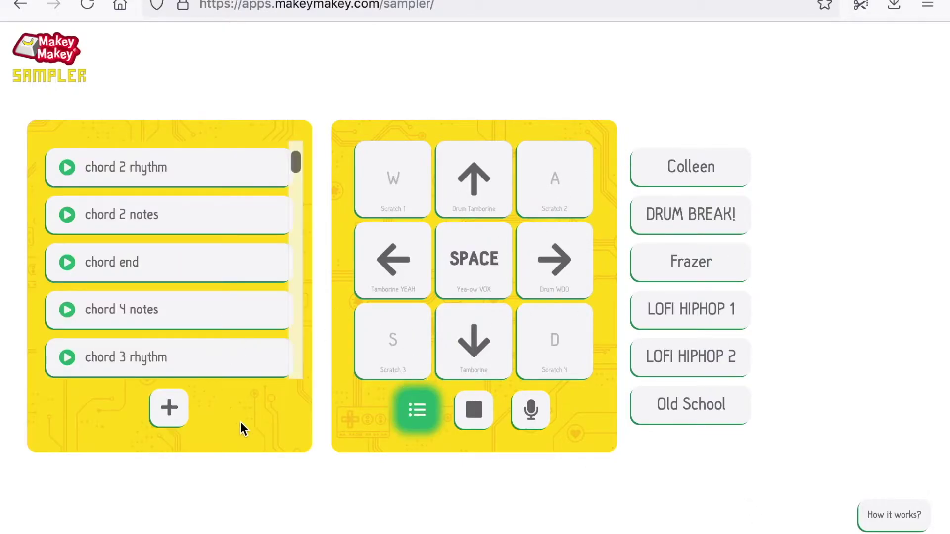
left_click(170, 411)
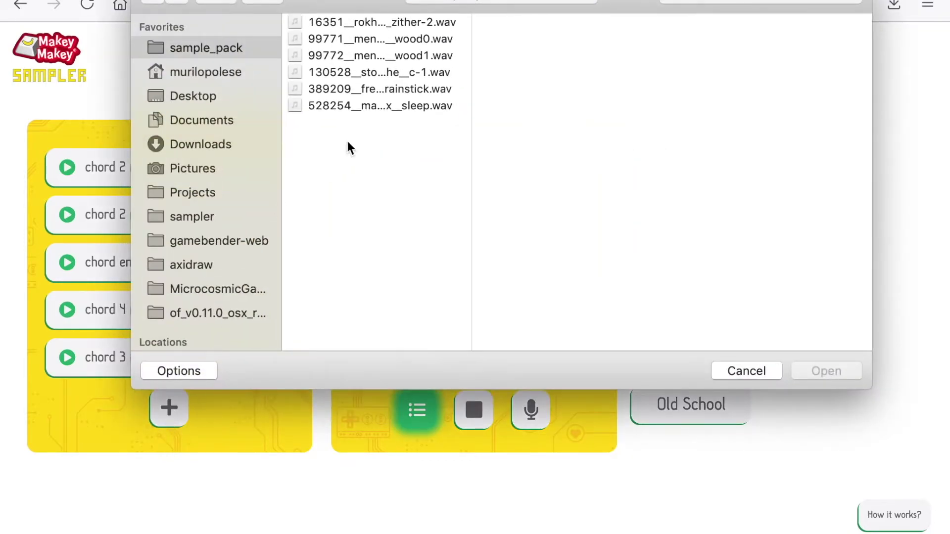
left_click_drag(393, 126, 321, 19)
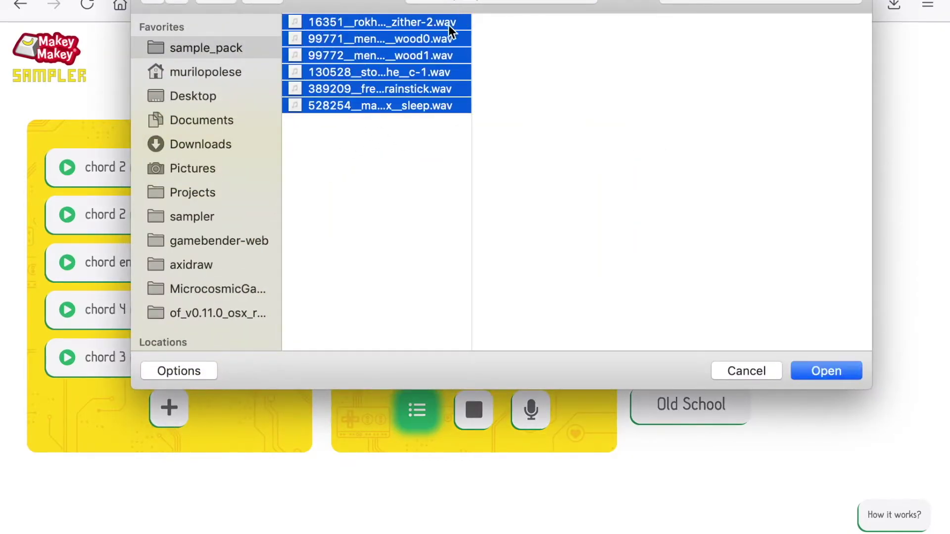
left_click(820, 375)
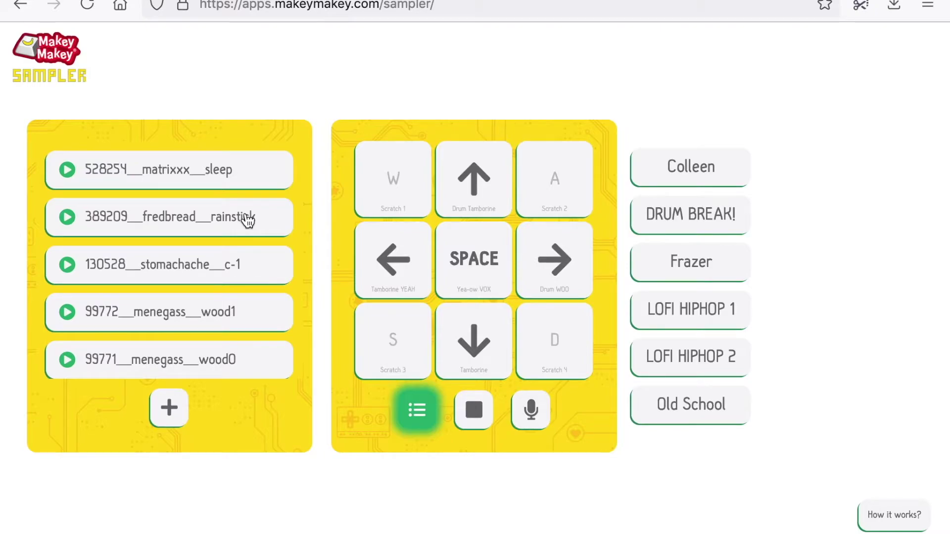
Assign matrixxx sleep to SPACE, stomachache c-1 to the up arrow, and fredbread rainstick to W.
left_click_drag(127, 167, 475, 262)
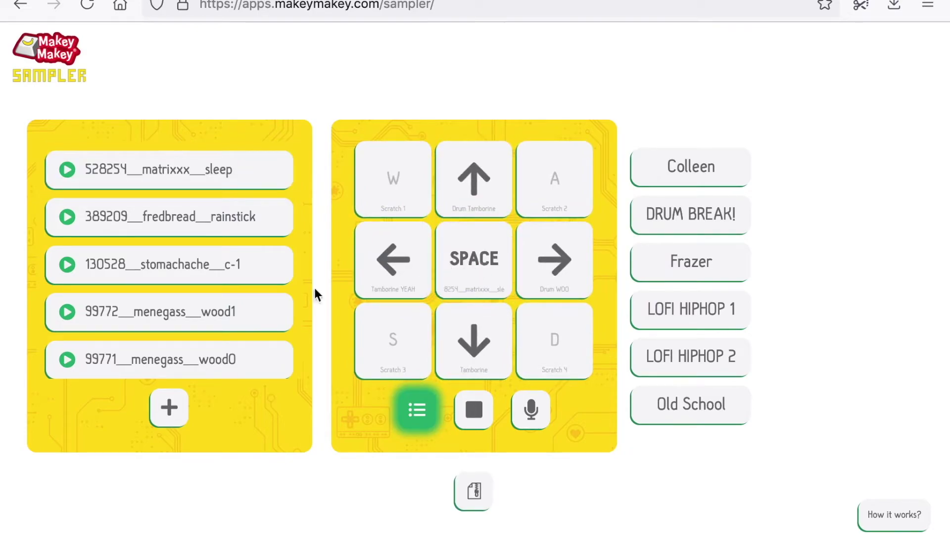
left_click_drag(233, 278, 486, 186)
left_click_drag(237, 229, 409, 195)
left_click(479, 412)
Assign menegass wood1 to the down arrow and wood0 to the right arrow, then test the Left and Down pads.
left_click_drag(203, 318, 492, 346)
left_click_drag(218, 360, 573, 255)
scroll(177, 287, "down", 3)
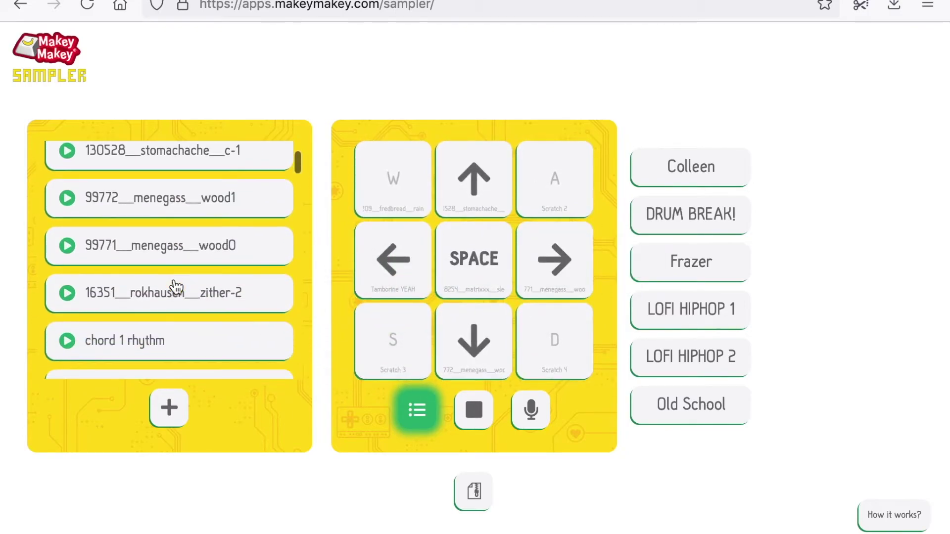
left_click_drag(170, 297, 482, 270)
key("Left")
key("Left")
key("Left")
key("Down")
scroll(185, 285, "up", 3)
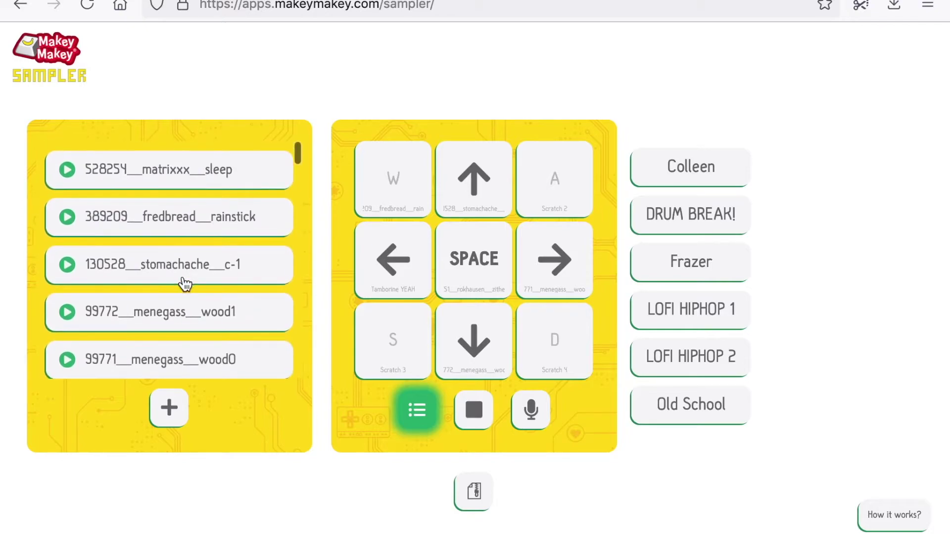
left_click(546, 420)
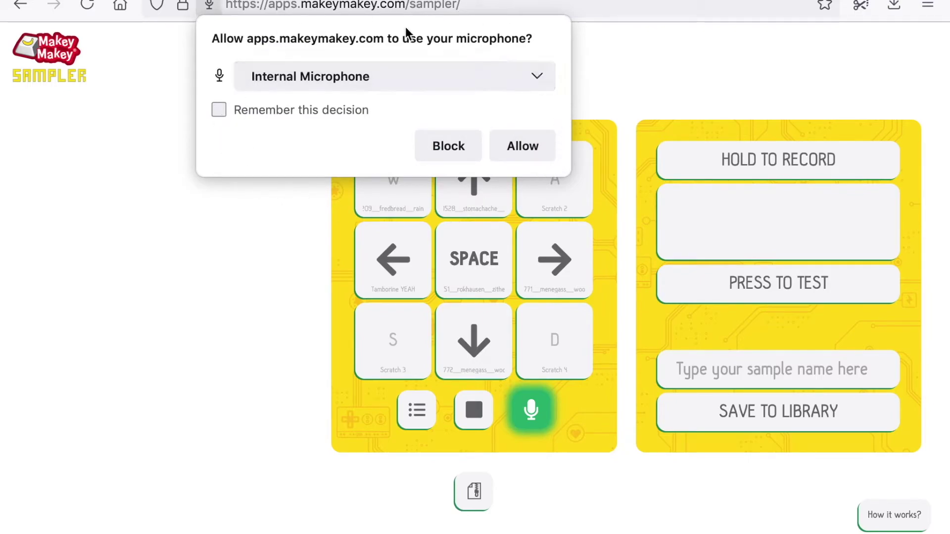
Allow microphone access, record a new sample, and play it back twice.
left_click(526, 147)
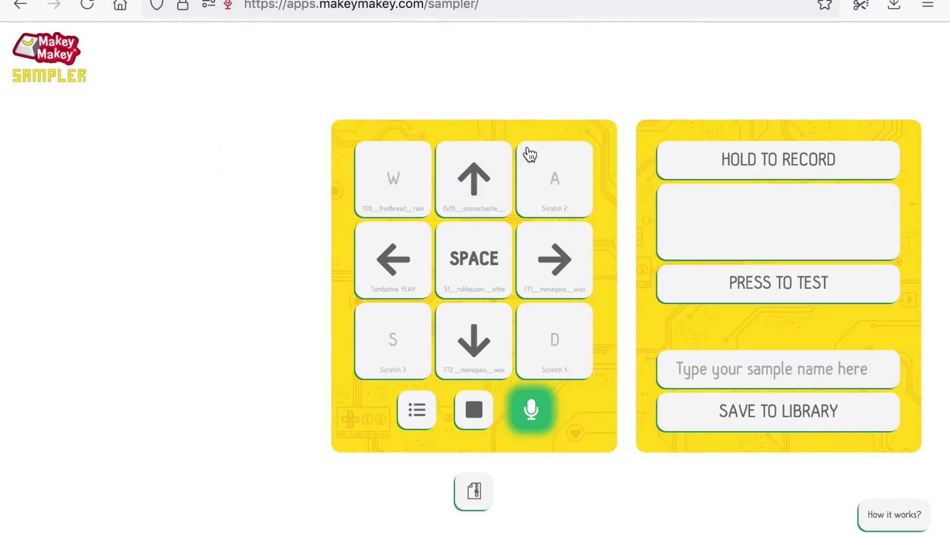
left_click(755, 164)
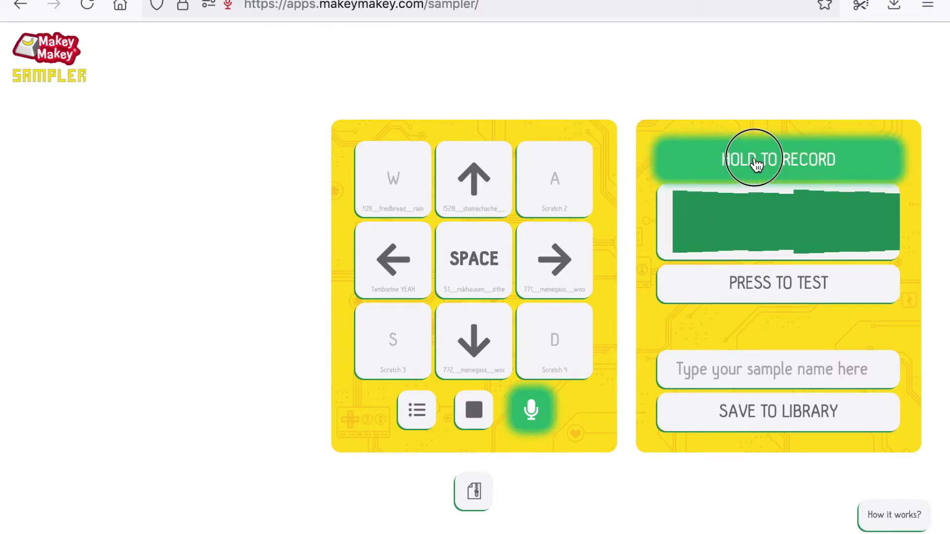
left_click(777, 289)
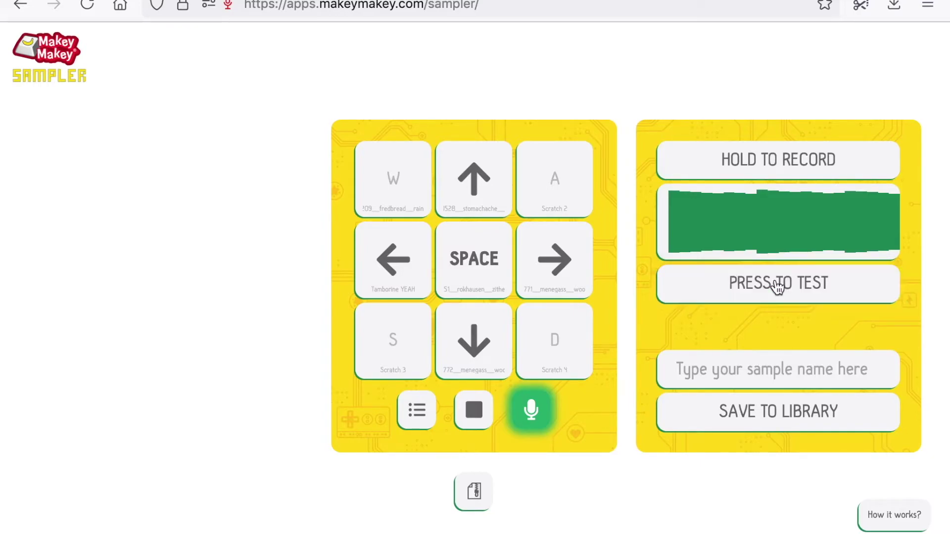
left_click(777, 288)
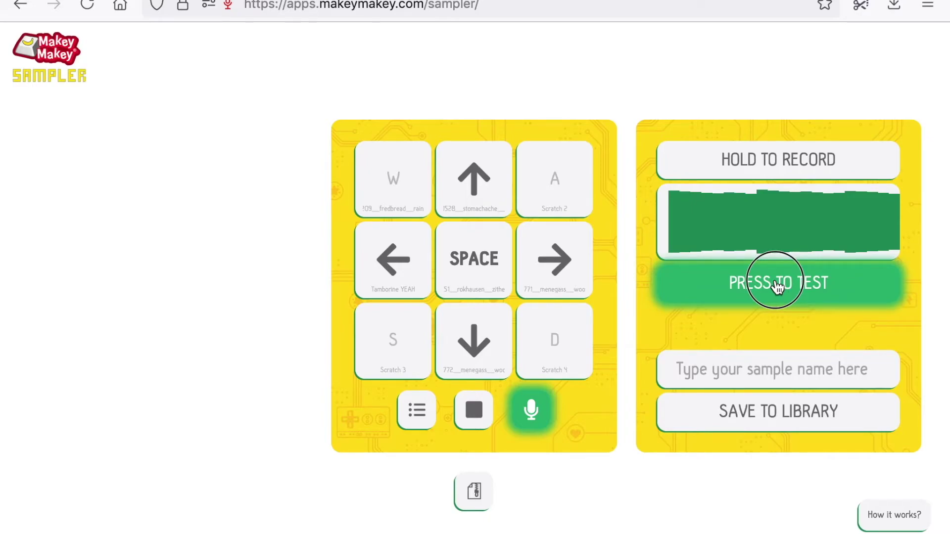
Move the recording's start trim point later on the waveform, replaying it until the cut sounds right.
left_click(759, 203)
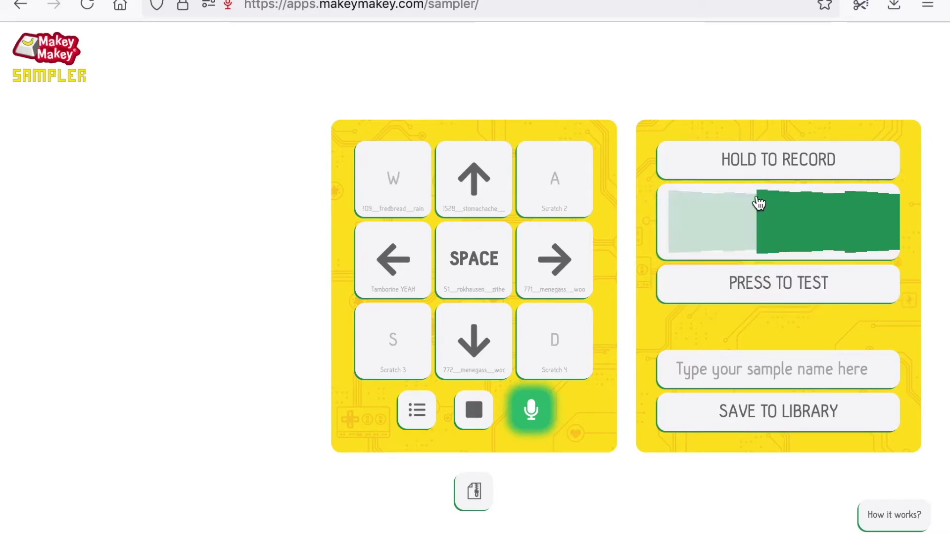
left_click(845, 208)
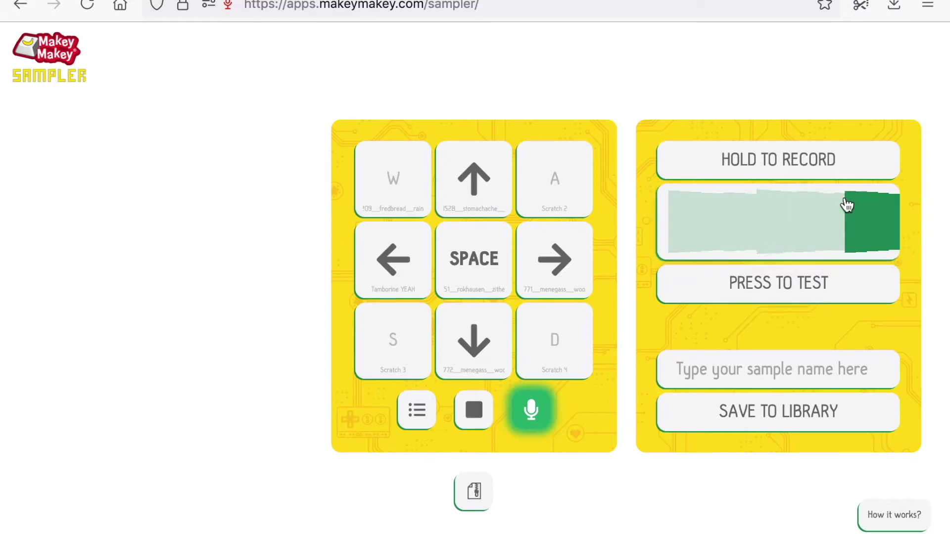
left_click(790, 287)
left_click(788, 285)
left_click(760, 251)
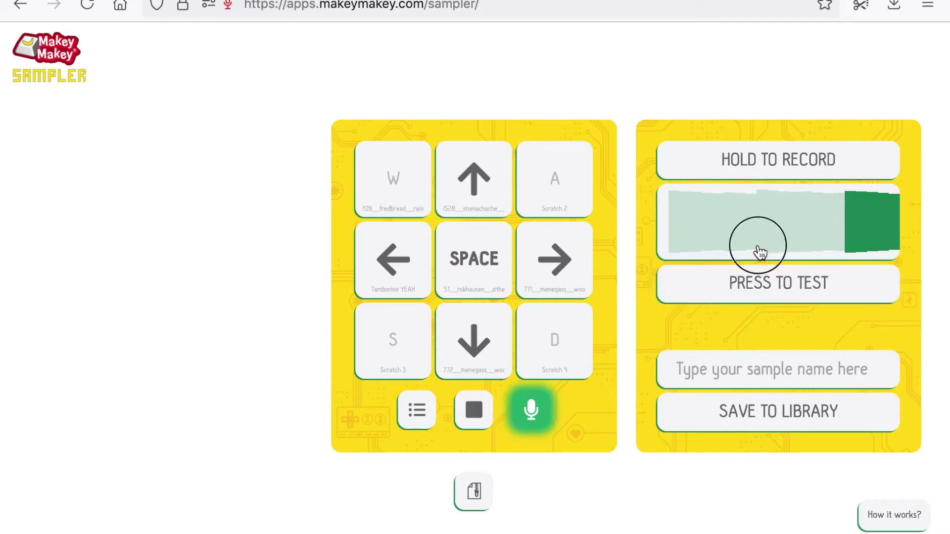
left_click(747, 283)
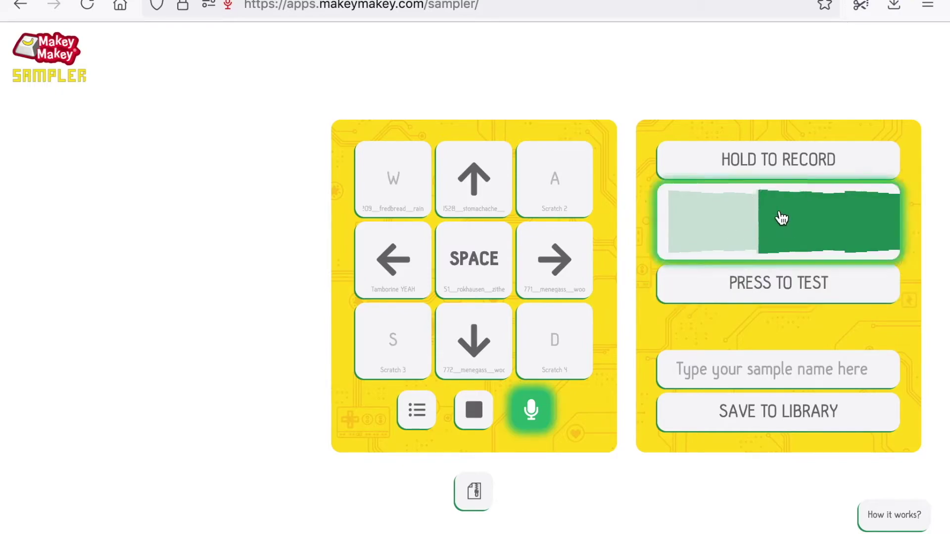
left_click(781, 218)
left_click(767, 290)
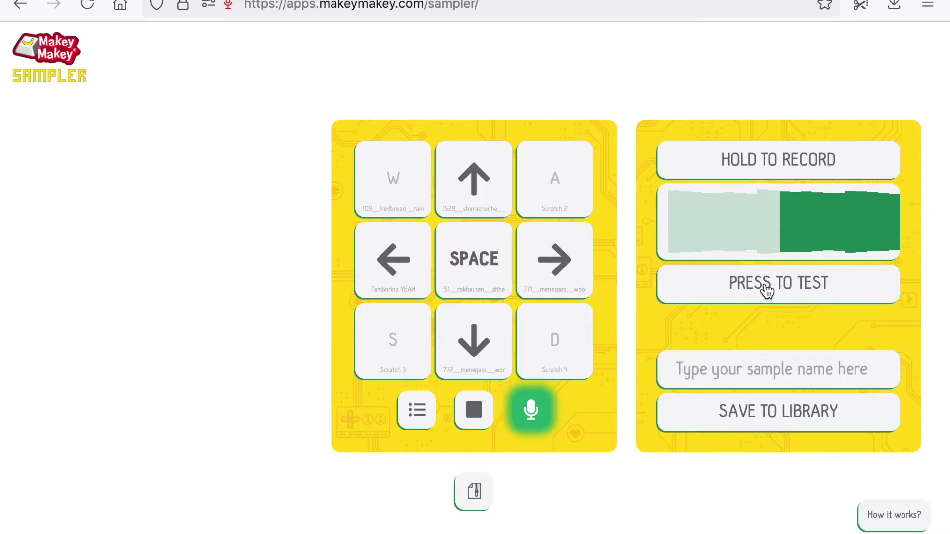
left_click(723, 384)
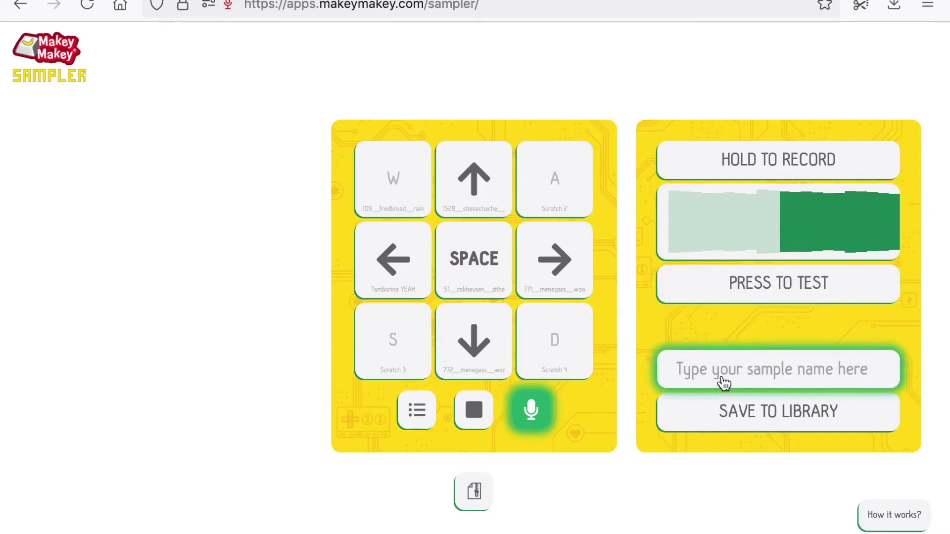
Save the recording to the library as 'record' and assign it to the left-arrow key.
type("record")
left_click(771, 428)
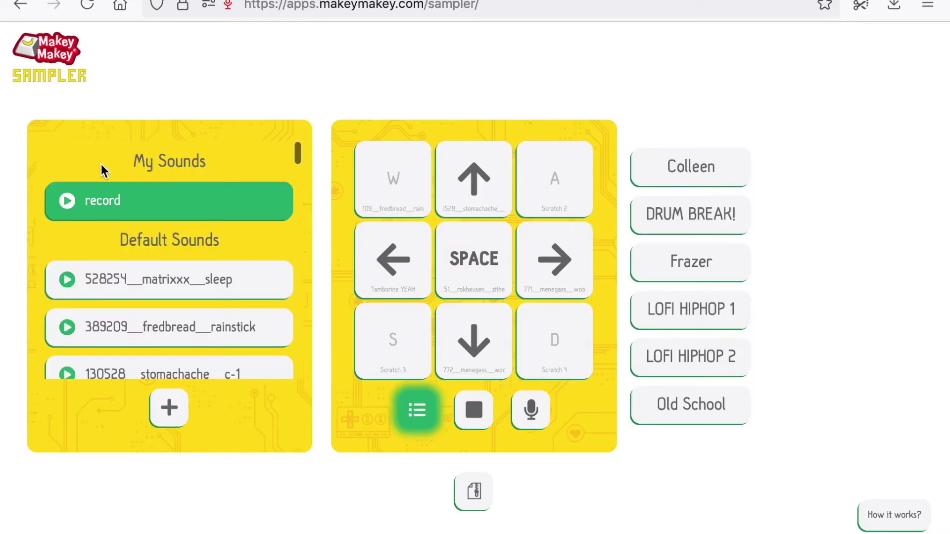
left_click_drag(100, 214, 386, 267)
Test the keypad by playing the left-arrow record sample plus the W, up, SPACE, right and down keys.
left_click(402, 287)
left_click(413, 192)
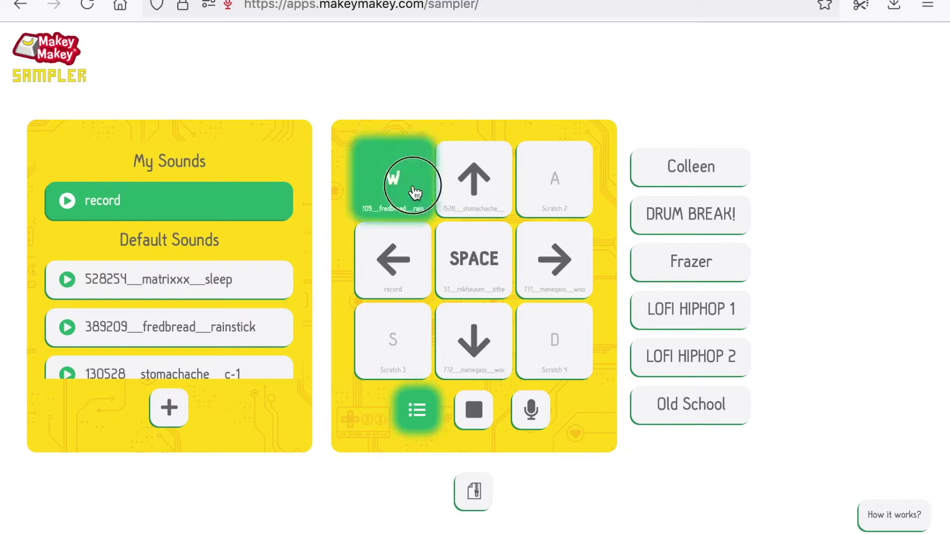
left_click(477, 206)
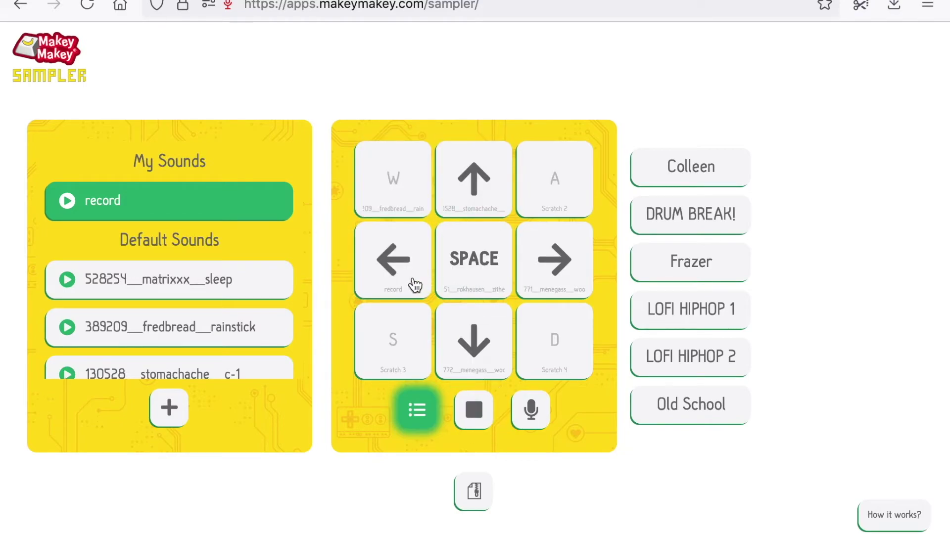
left_click(475, 276)
left_click(395, 271)
left_click(561, 259)
left_click(488, 339)
left_click(560, 264)
Reload the sampler page and look through the sound library list.
left_click(89, 6)
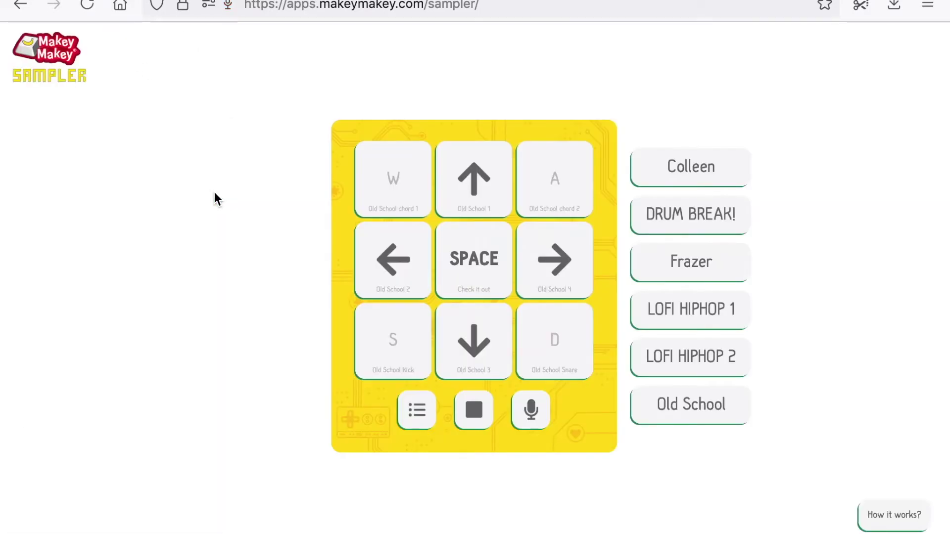
left_click(400, 414)
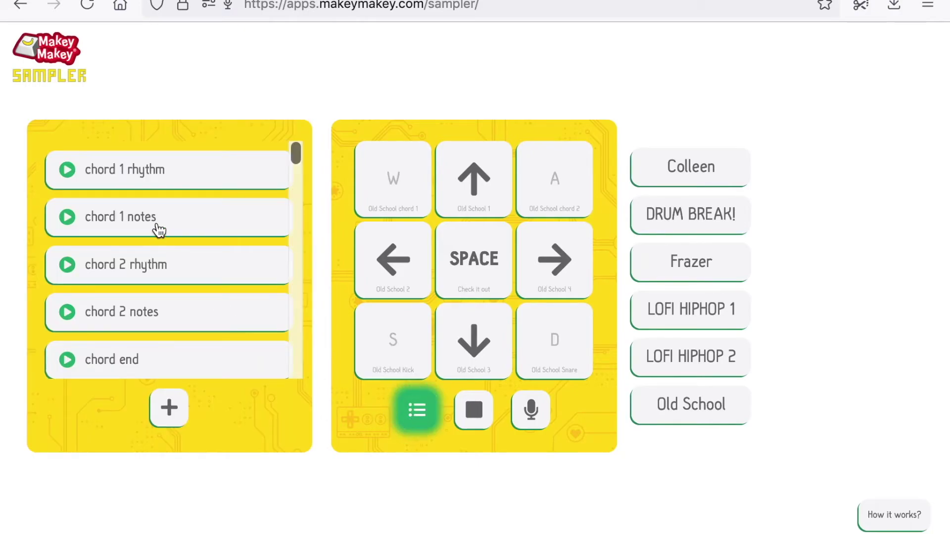
scroll(158, 229, "down", 5)
scroll(158, 230, "up", 5)
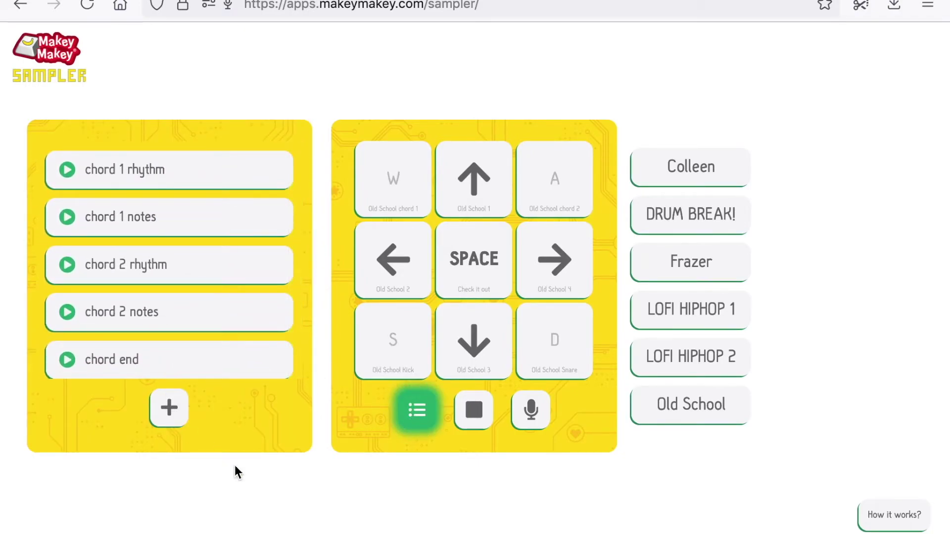
Record a clap sample, trim off its start, and play back the trimmed clip.
left_click(532, 412)
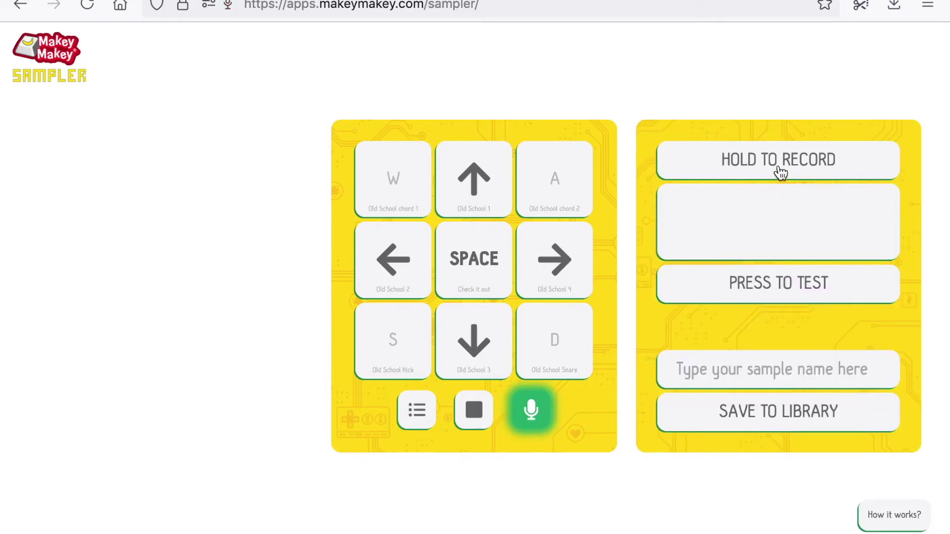
left_click_drag(781, 173, 783, 167)
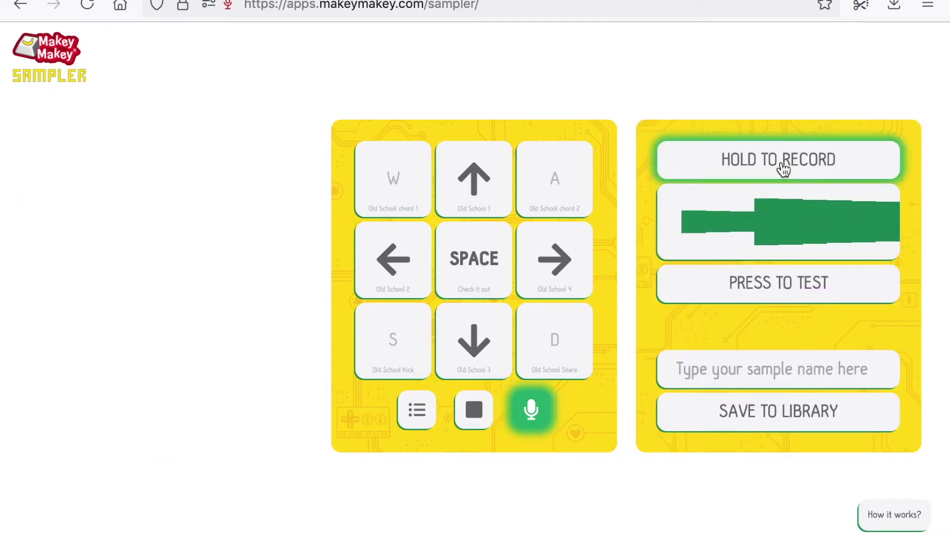
left_click(761, 212)
left_click(750, 293)
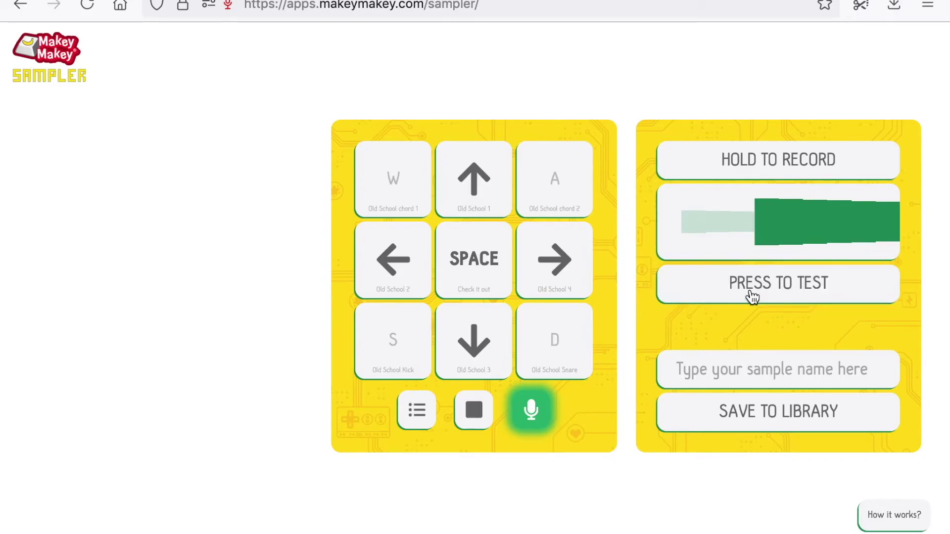
Save the sample as 'clap', assign it to the SPACE key, and play it.
left_click(712, 382)
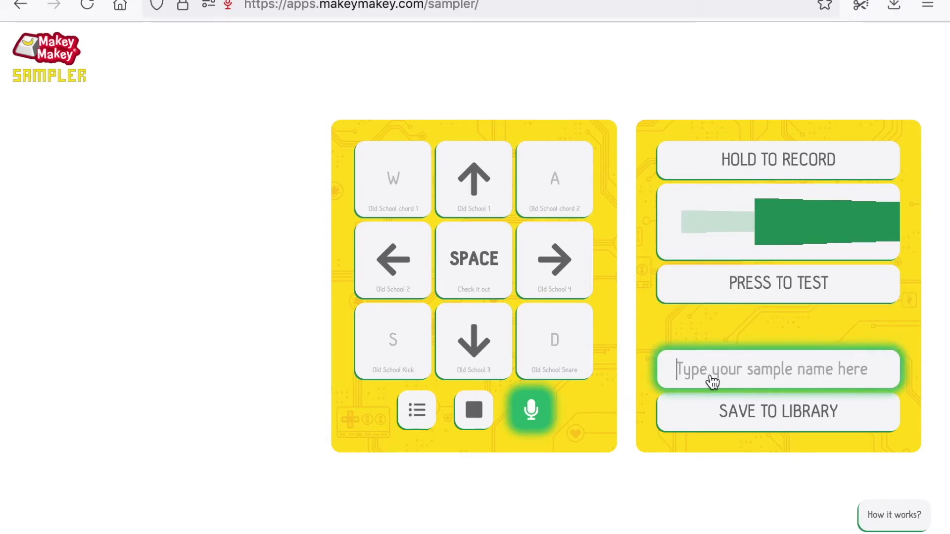
type("clap")
left_click(792, 408)
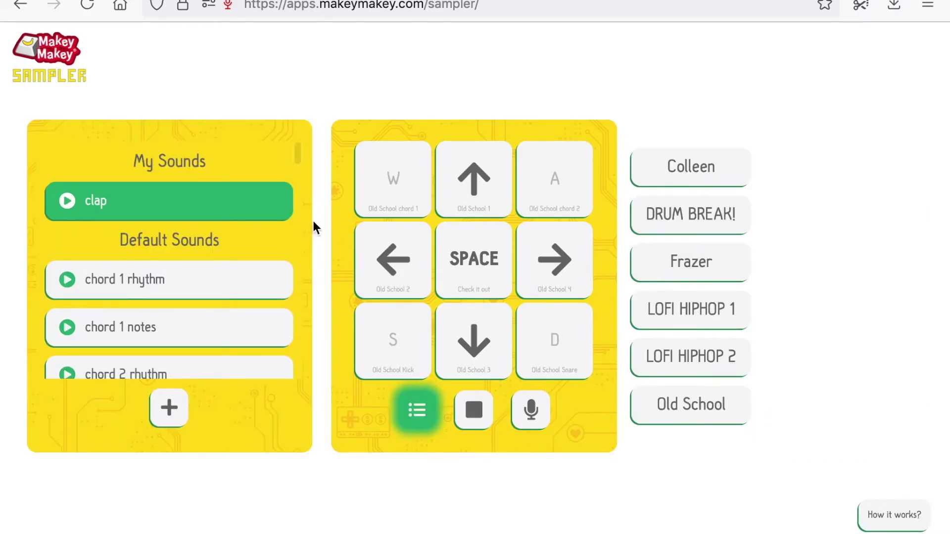
left_click_drag(245, 197, 489, 279)
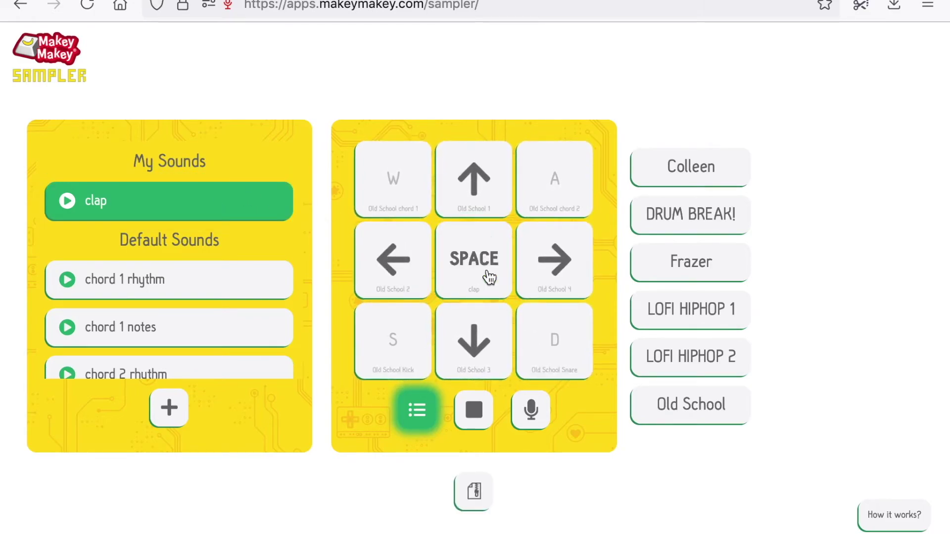
key("space")
Record a new sample, trim its start while previewing, and save it as 'whistle'.
left_click(531, 411)
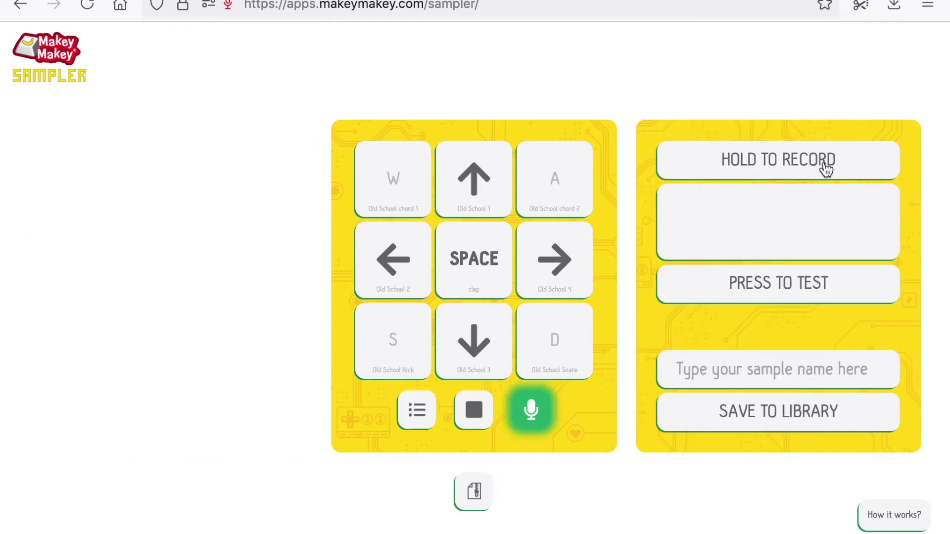
left_click_drag(825, 167, 825, 169)
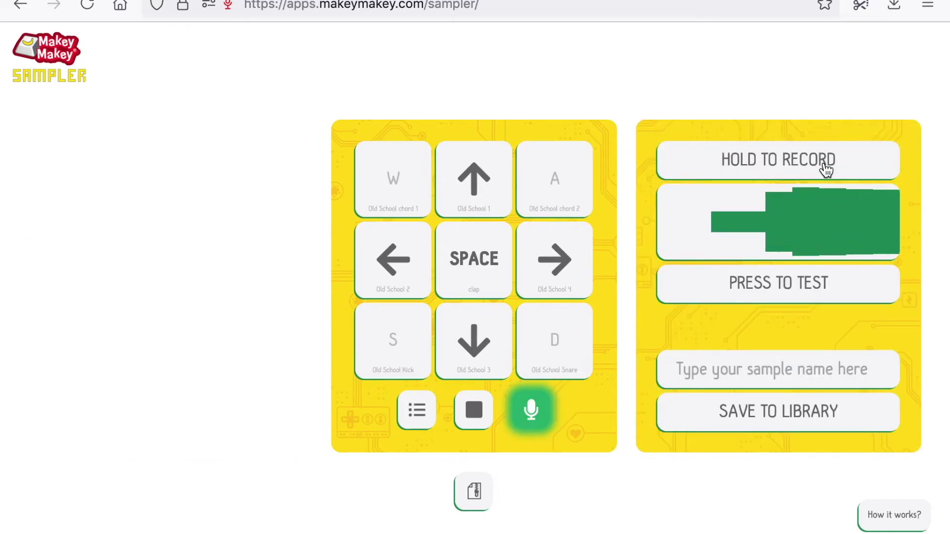
left_click(795, 205)
left_click(784, 297)
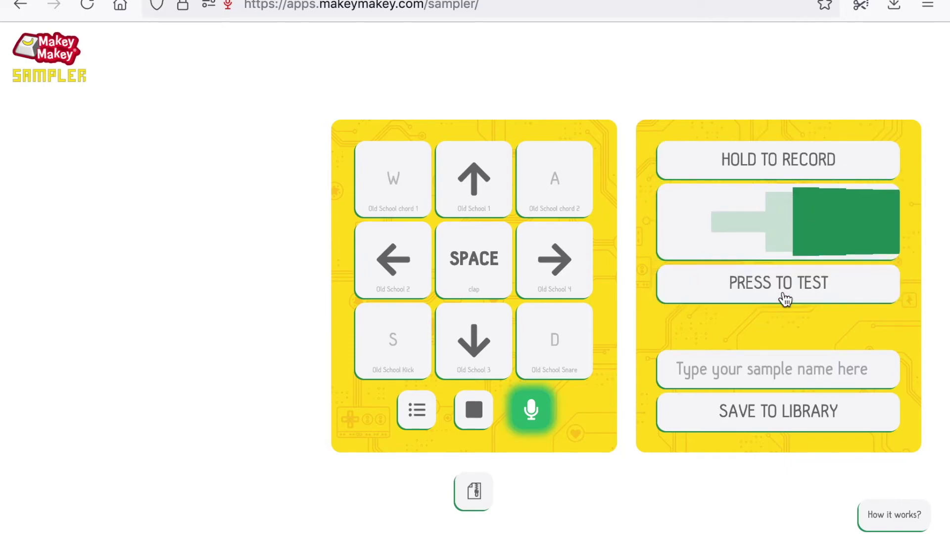
left_click(767, 253)
left_click(757, 291)
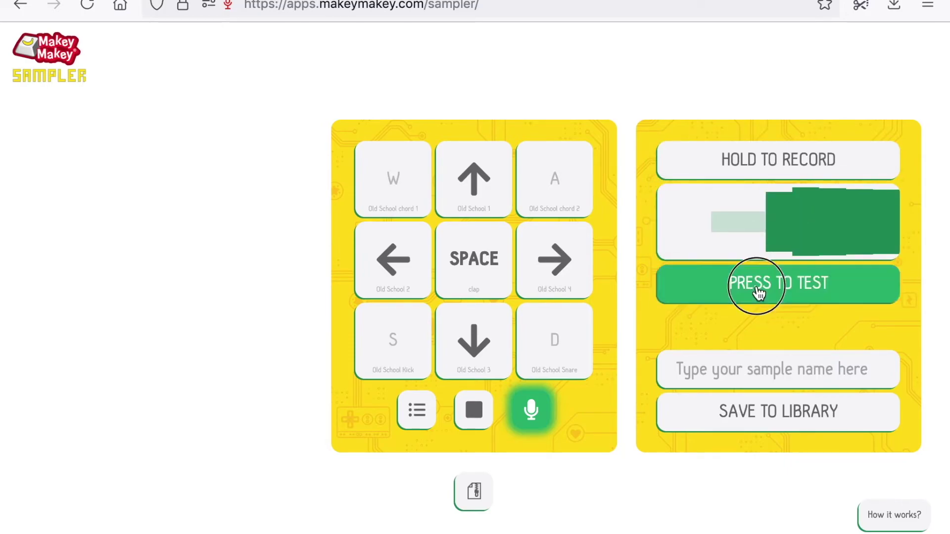
left_click(757, 370)
type("whistle")
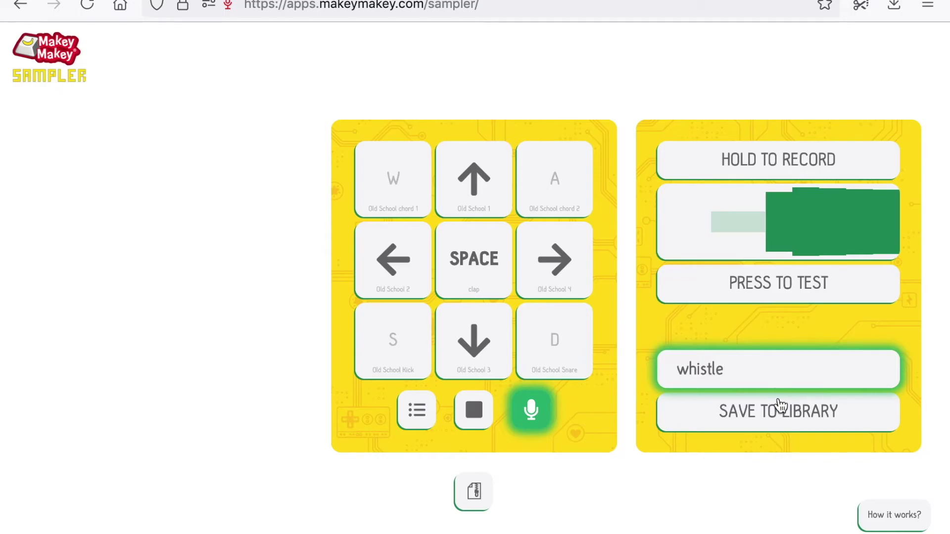
left_click(781, 406)
Record another sample, trim its start slightly earlier, and save it as 'cat'.
left_click(531, 411)
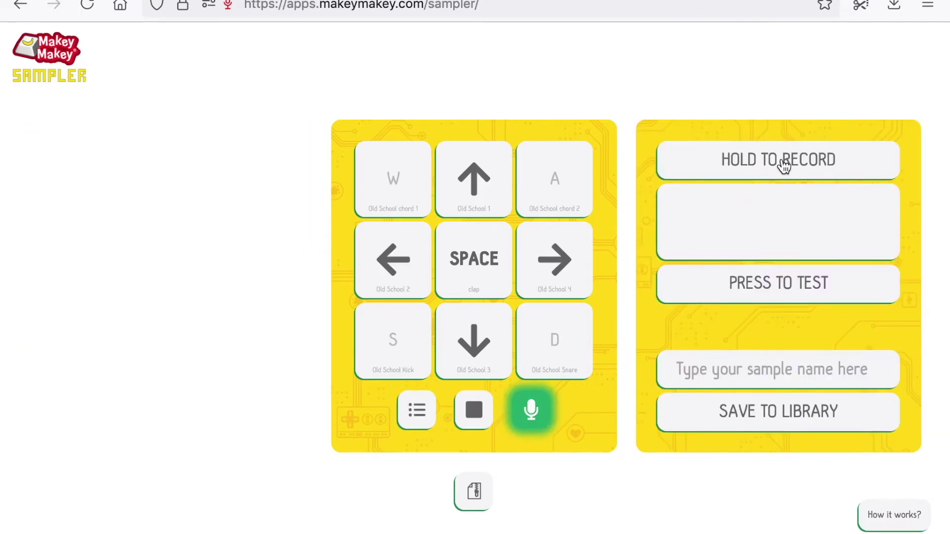
left_click_drag(785, 166, 780, 164)
left_click(765, 284)
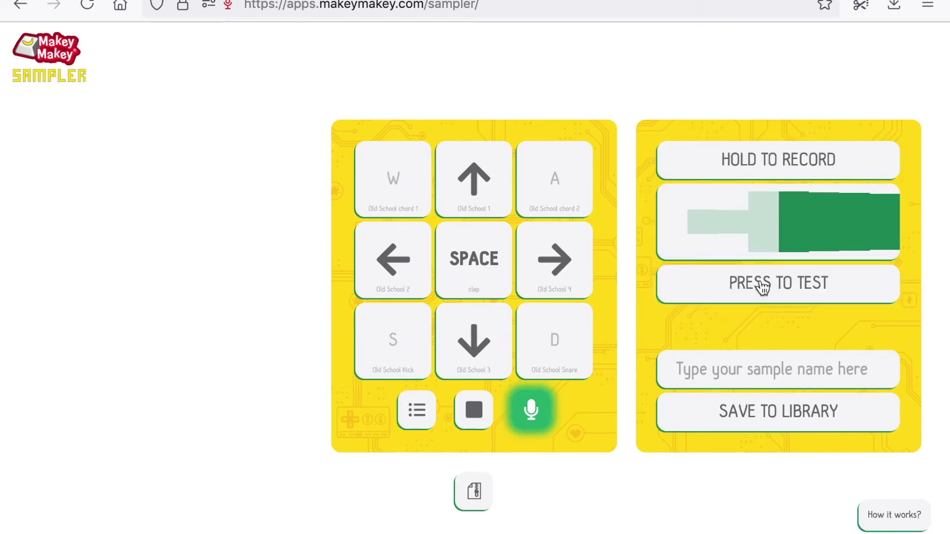
left_click_drag(758, 221, 751, 219)
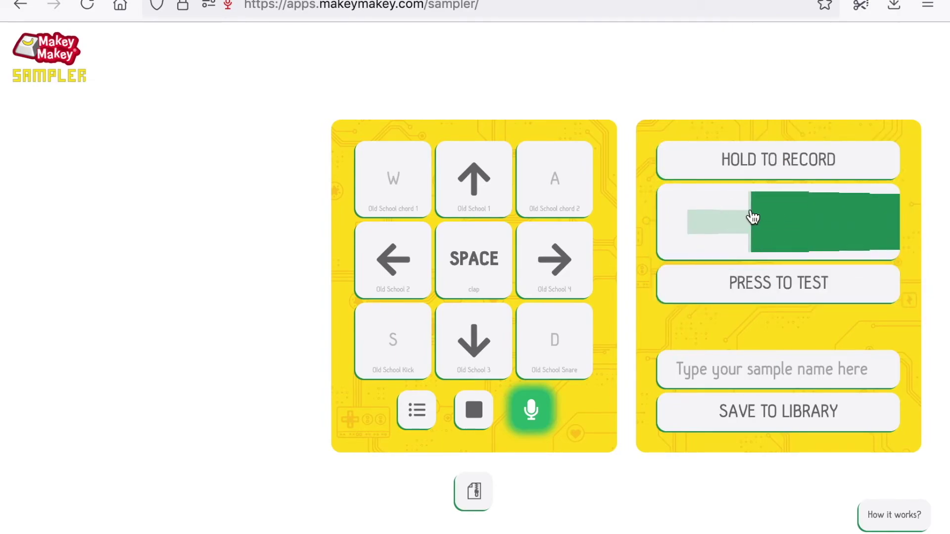
left_click(754, 284)
left_click(748, 369)
type("cat")
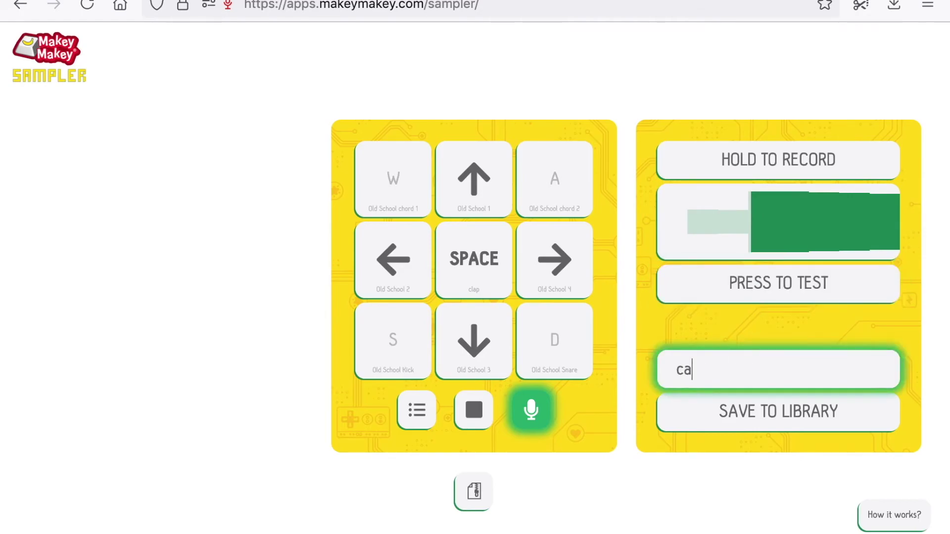
left_click(791, 413)
Assign cat to the S key, whistle to A and clap to D.
left_click_drag(229, 211, 419, 364)
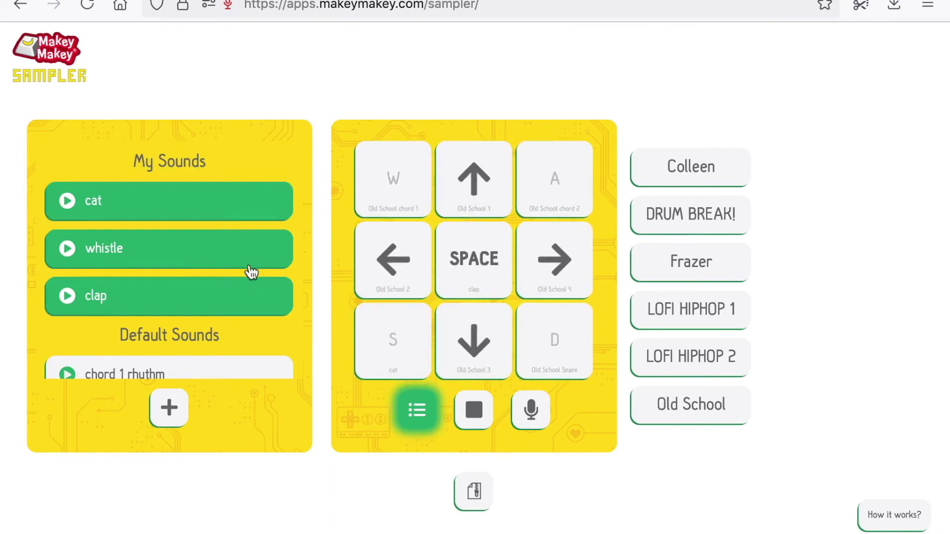
left_click_drag(238, 256, 563, 195)
left_click_drag(259, 305, 569, 364)
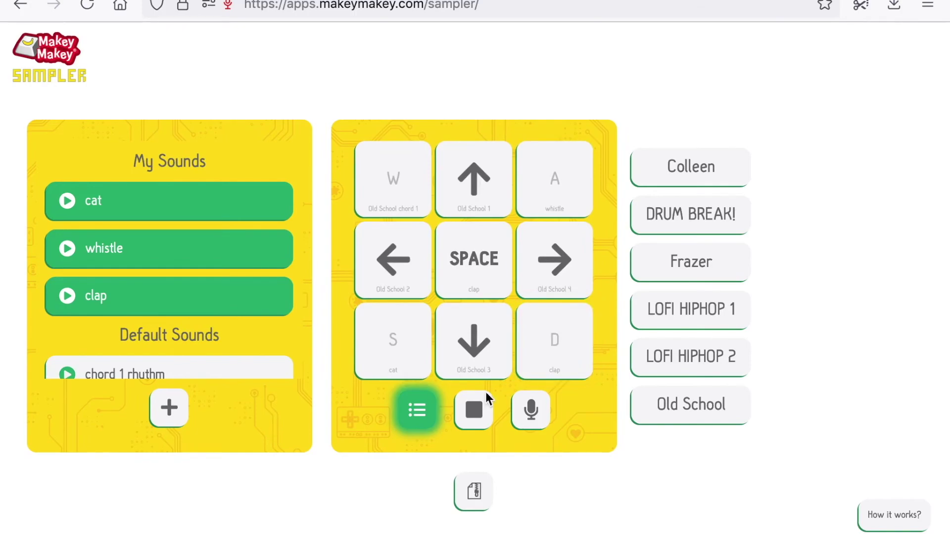
Put cat on the up arrow and whistle on the left arrow, then record a new clip.
left_click_drag(208, 201, 448, 188)
left_click_drag(251, 258, 414, 260)
left_click_drag(242, 307, 493, 347)
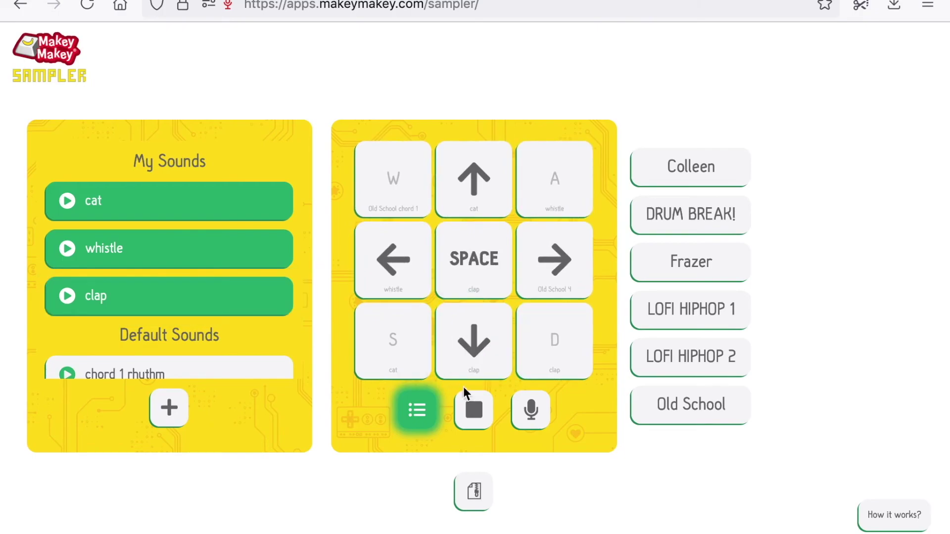
left_click(540, 412)
left_click_drag(818, 147, 801, 163)
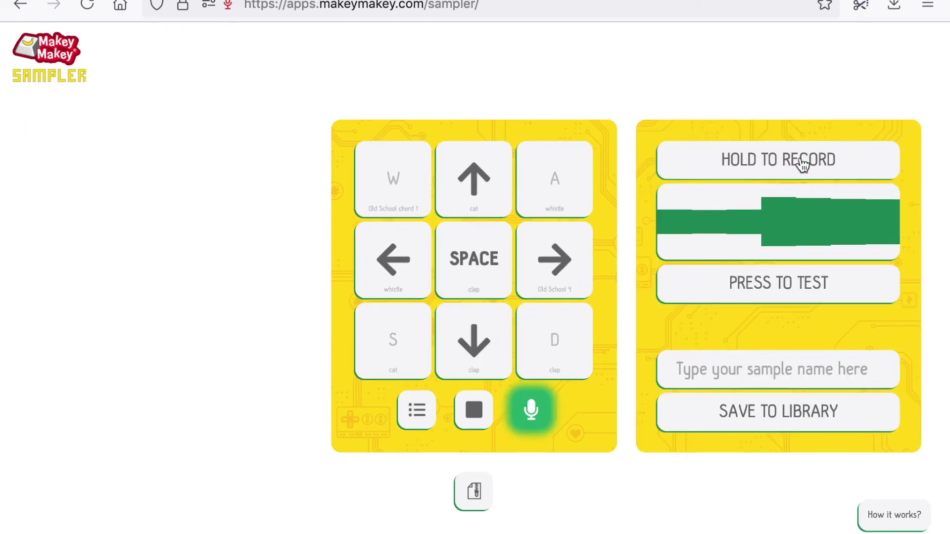
Play back the new recording, save it as 'whatever' and assign it to the right-arrow key.
left_click(759, 281)
left_click(739, 384)
type("whatever")
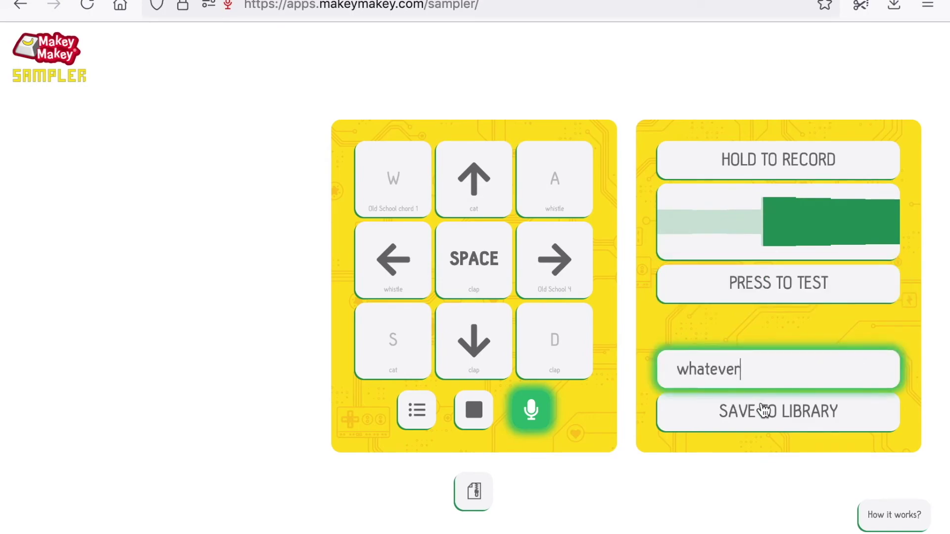
left_click(763, 411)
left_click_drag(208, 201, 553, 260)
Test the up-arrow cat pad and the right-arrow whatever pad.
left_click(485, 184)
left_click(547, 288)
left_click(556, 277)
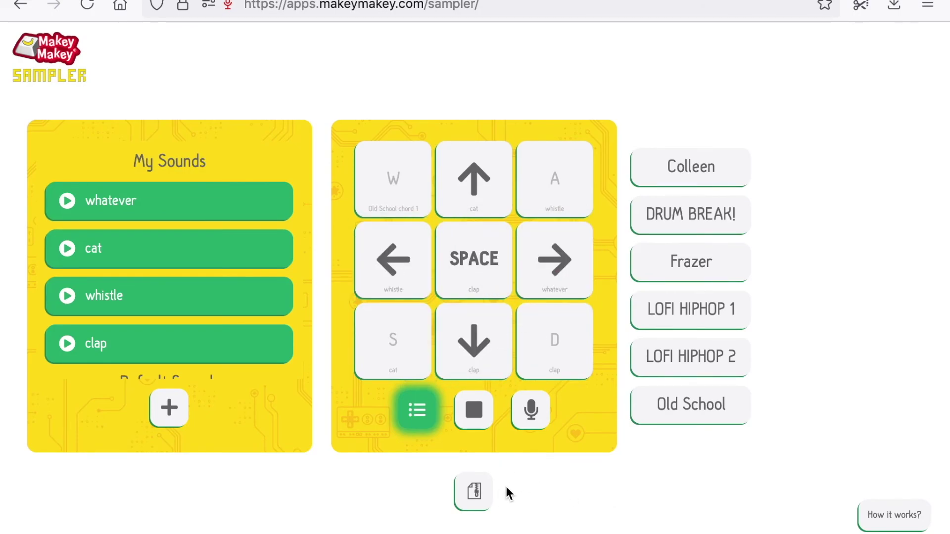
Export the keypad sounds and save them as My Sample Pack.zip.
left_click(477, 503)
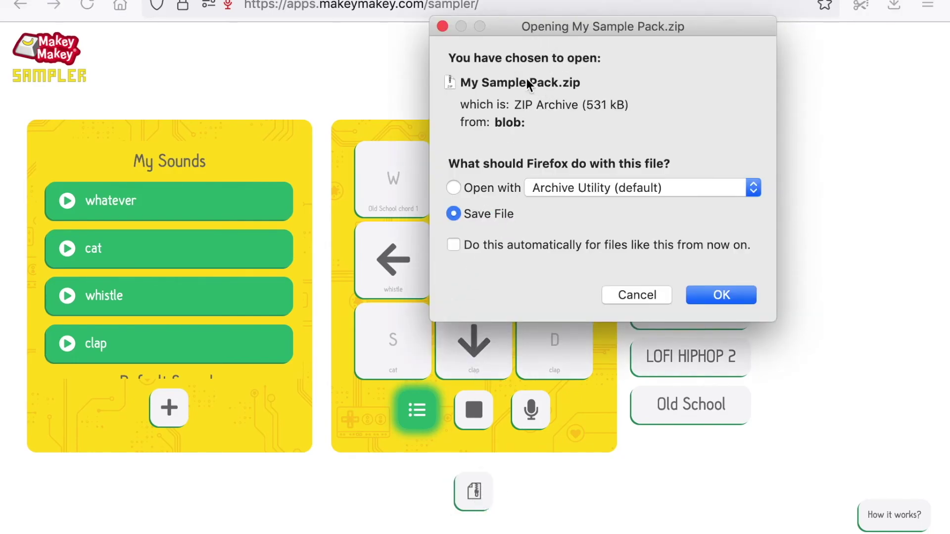
left_click(750, 295)
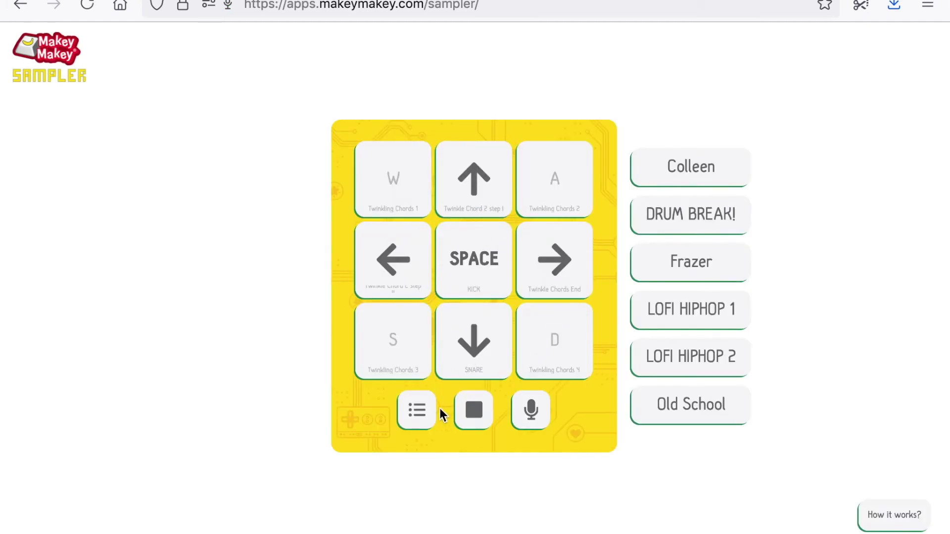
left_click(418, 411)
Import My Sample Pack.zip from the Downloads folder.
left_click(166, 411)
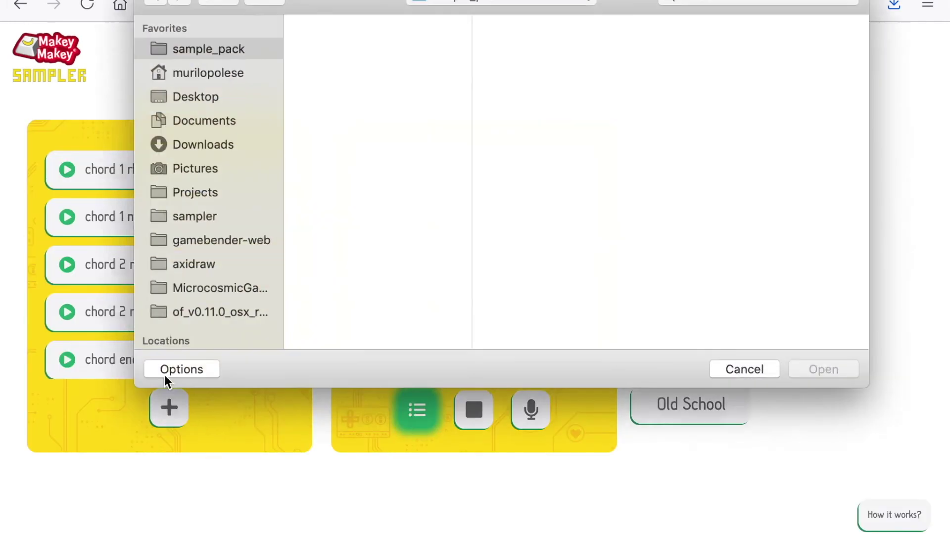
left_click(198, 142)
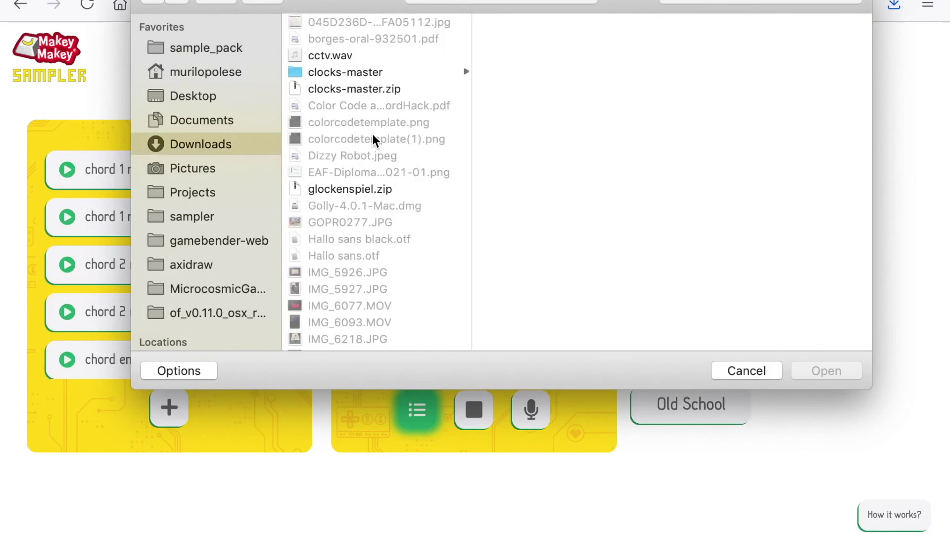
scroll(373, 135, "down", 15)
scroll(373, 135, "up", 15)
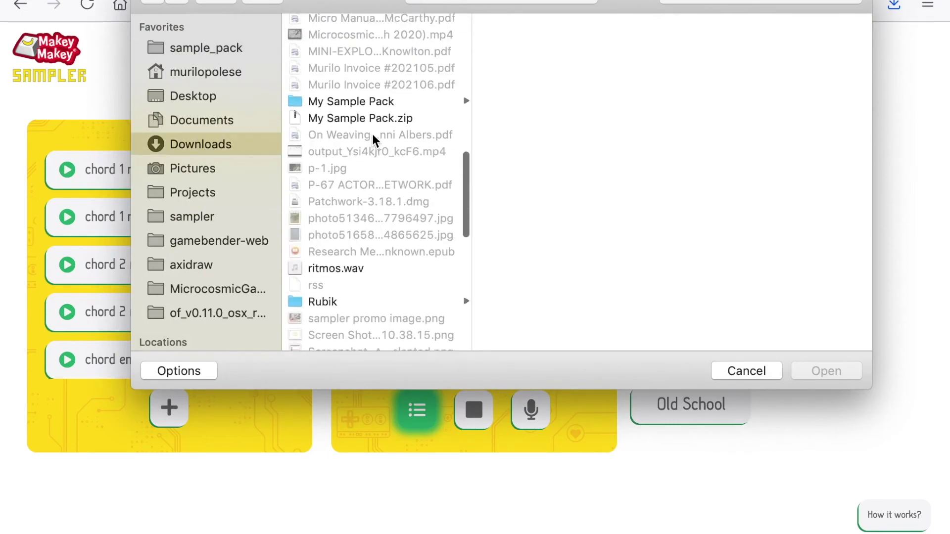
double_click(379, 203)
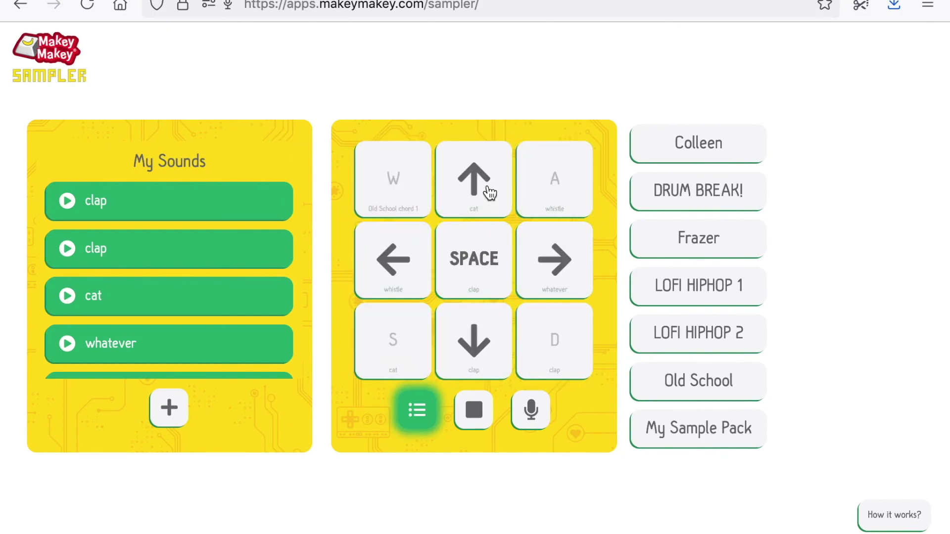
Test the imported whistle, clap and other pad sounds.
left_click(422, 256)
left_click(488, 354)
key("space")
left_click(539, 285)
left_click(475, 371)
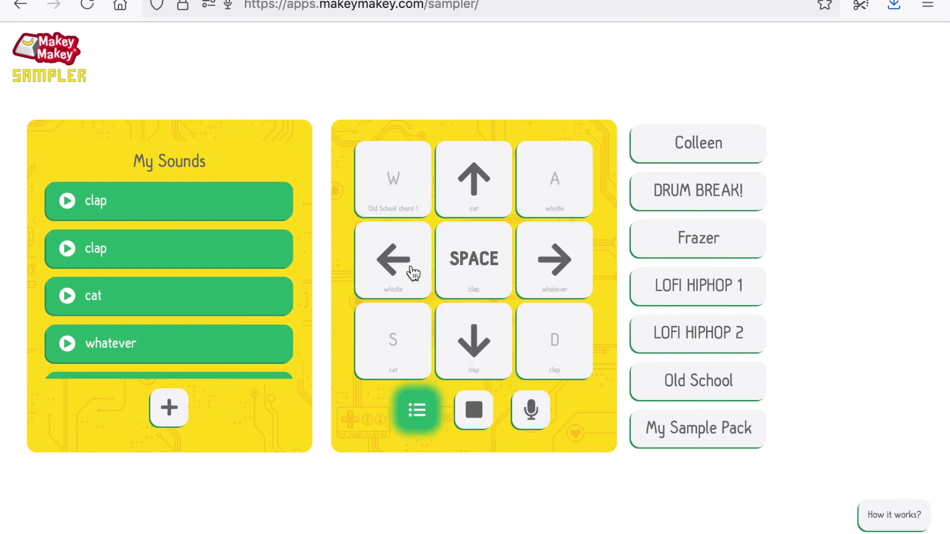